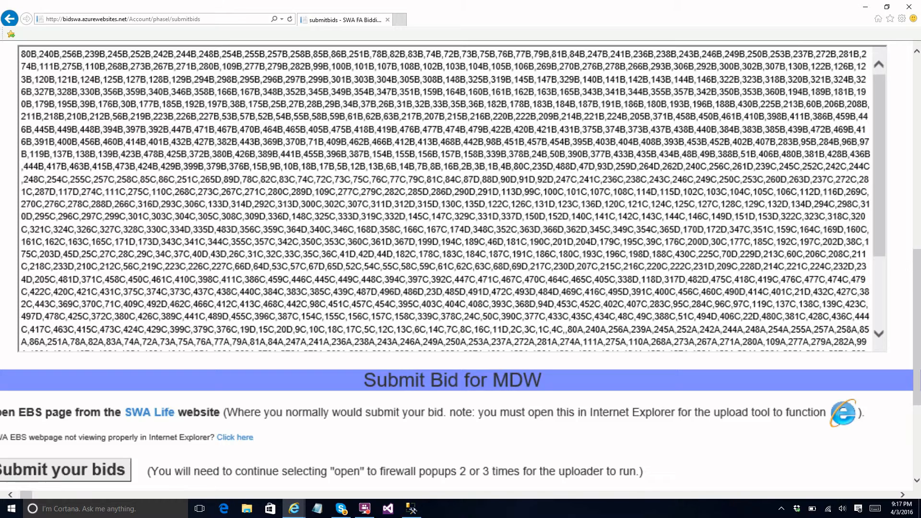
Step: Limit the number of lines to submit to 10 and update the bid
scroll(453, 265, down, 3)
scroll(452, 266, up, 4)
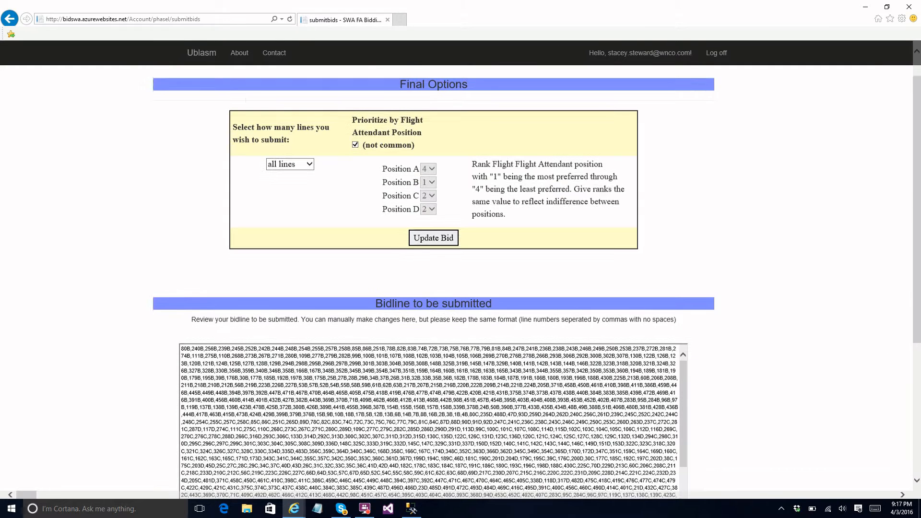
scroll(452, 265, up, 1)
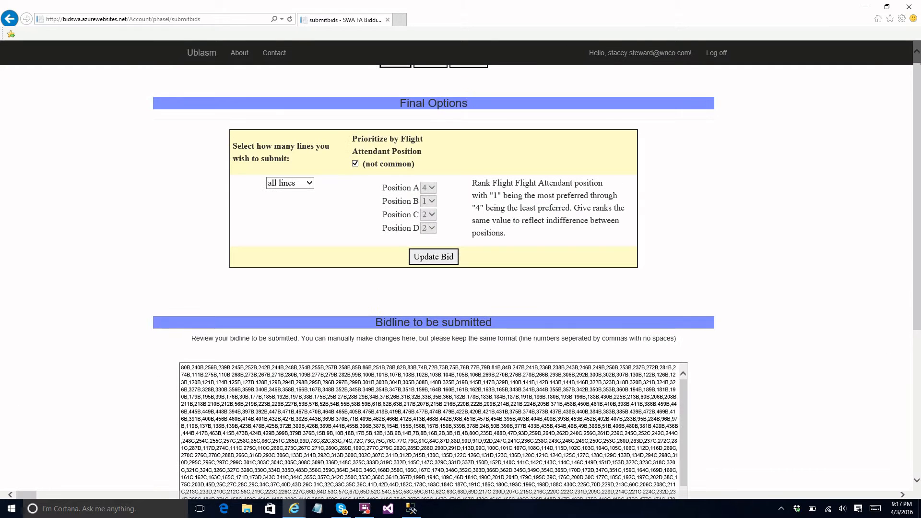
click(309, 184)
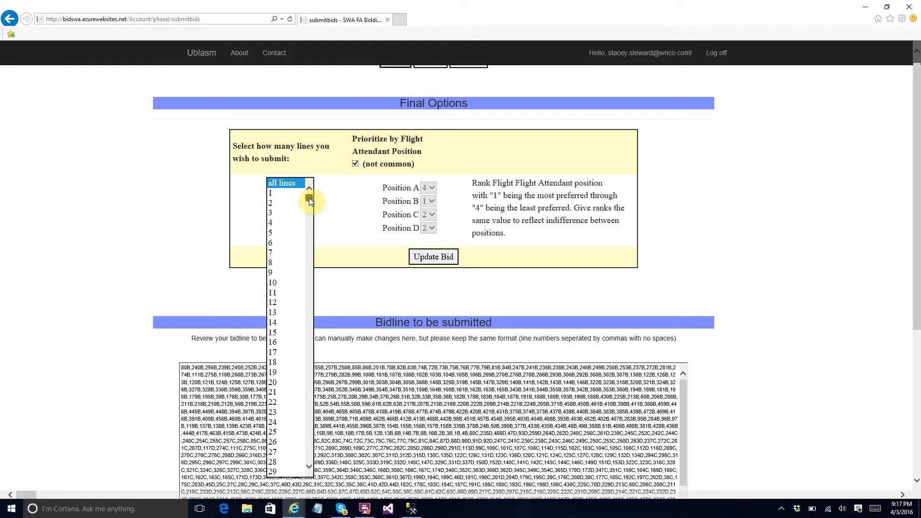
drag(309, 198, 309, 436)
drag(303, 398, 324, 196)
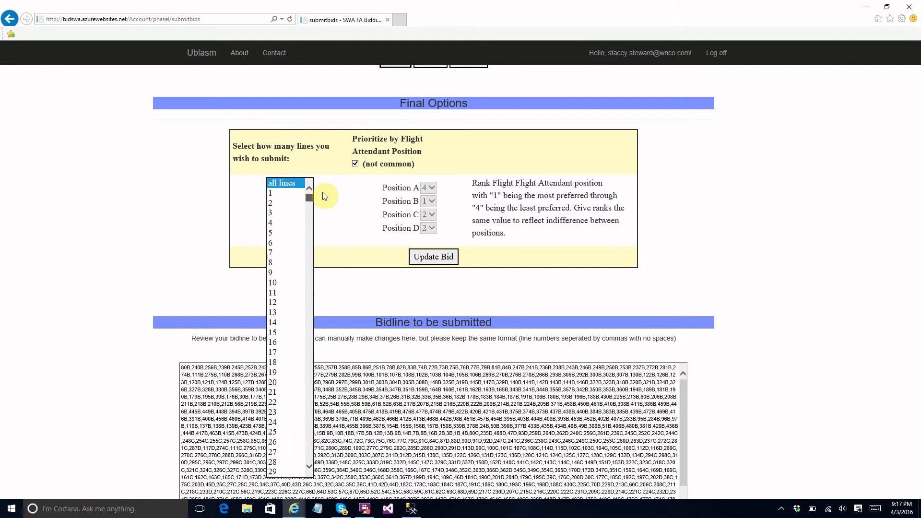
click(275, 281)
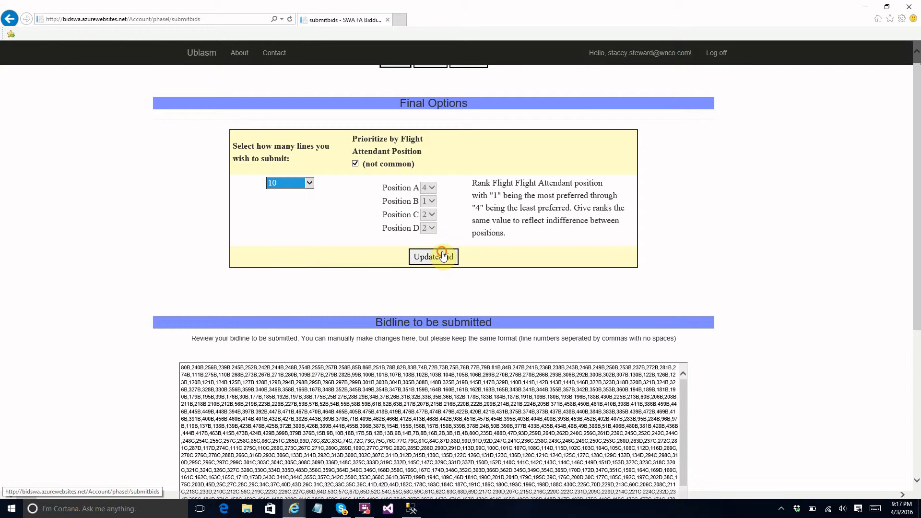
click(419, 258)
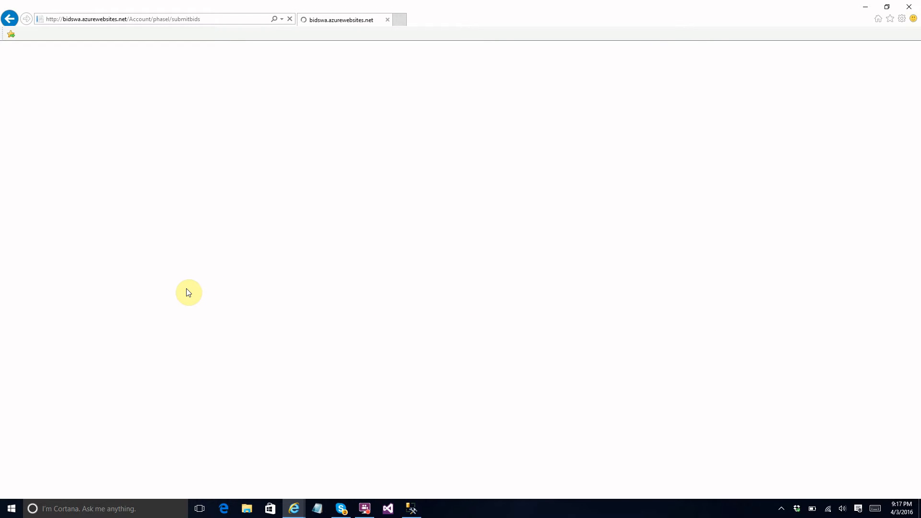
scroll(461, 307, down, 5)
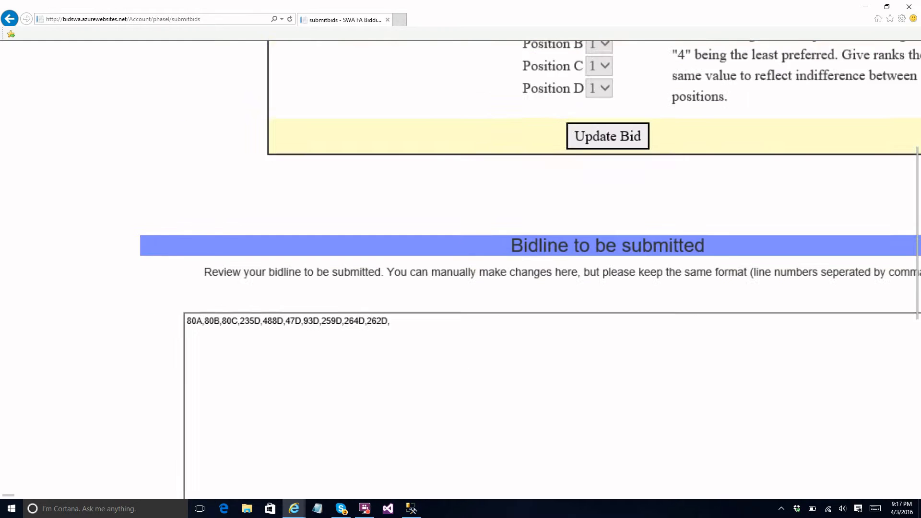
Step: Set the number of lines to submit back to all lines and update the bid
scroll(460, 269, up, 5)
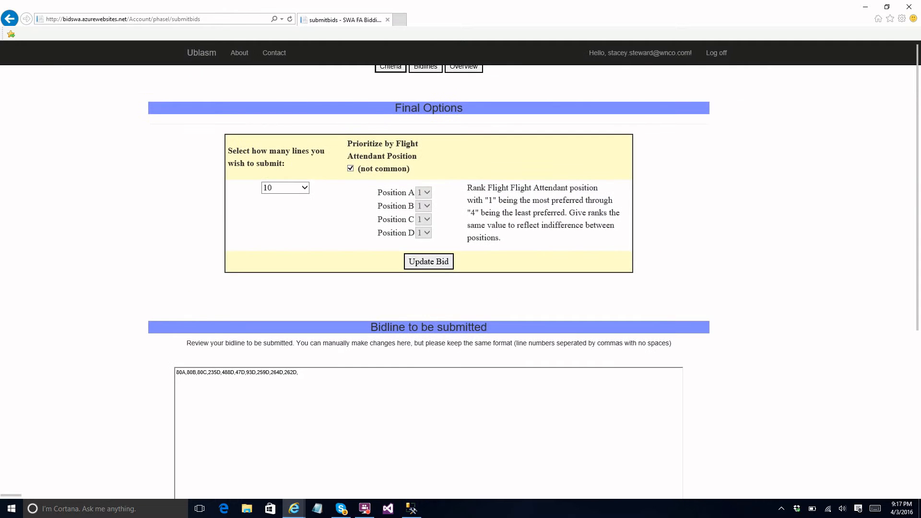
click(307, 188)
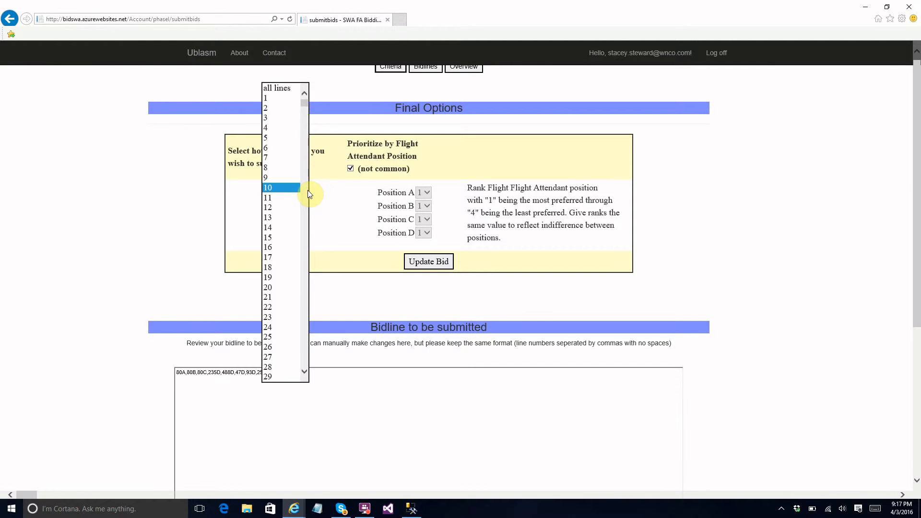
click(280, 89)
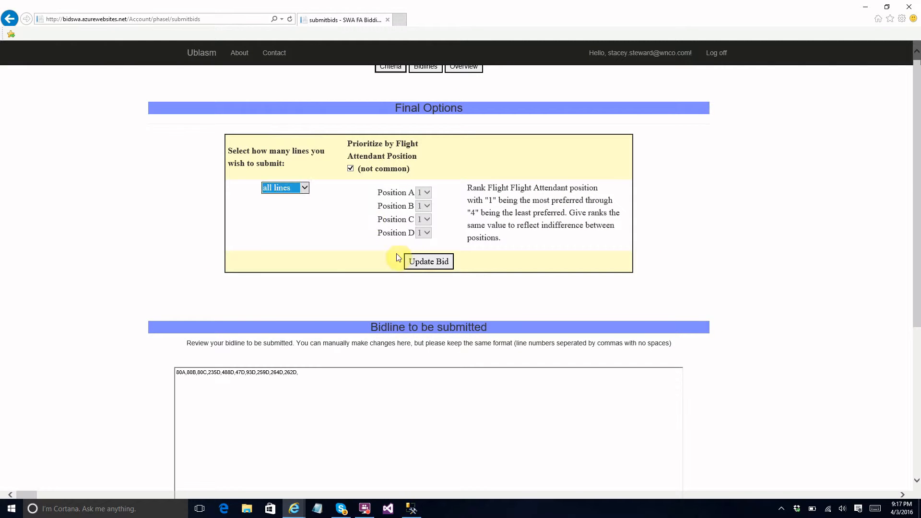
click(418, 262)
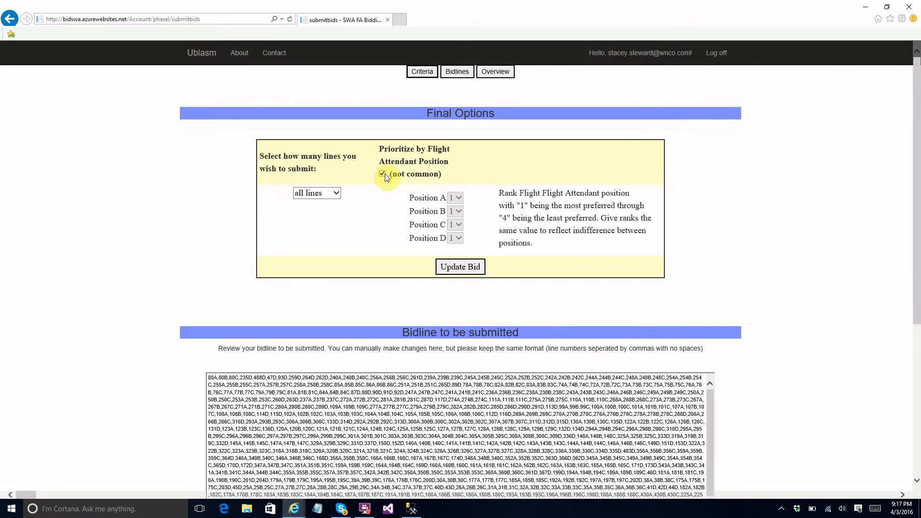
Step: Unlock the flight attendant position rankings for editing and check the order of lines in the bidline to be submitted
click(383, 174)
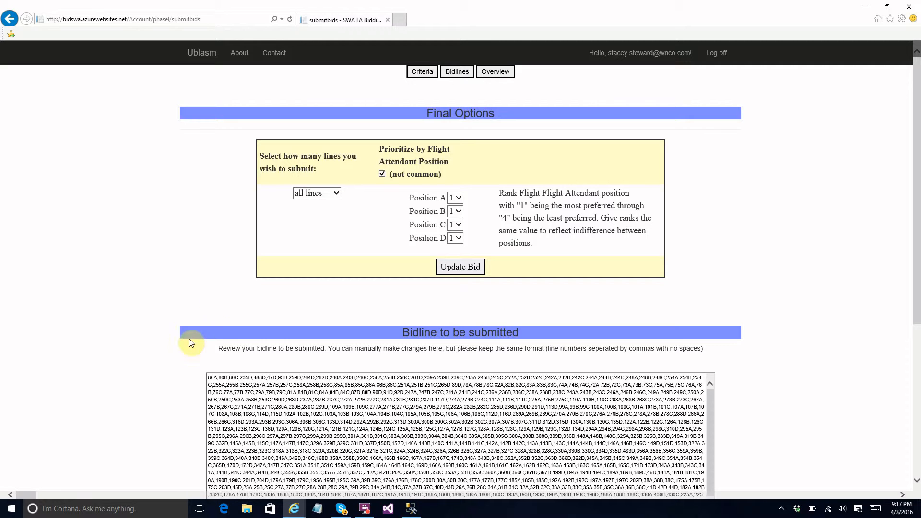
scroll(179, 374, down, 3)
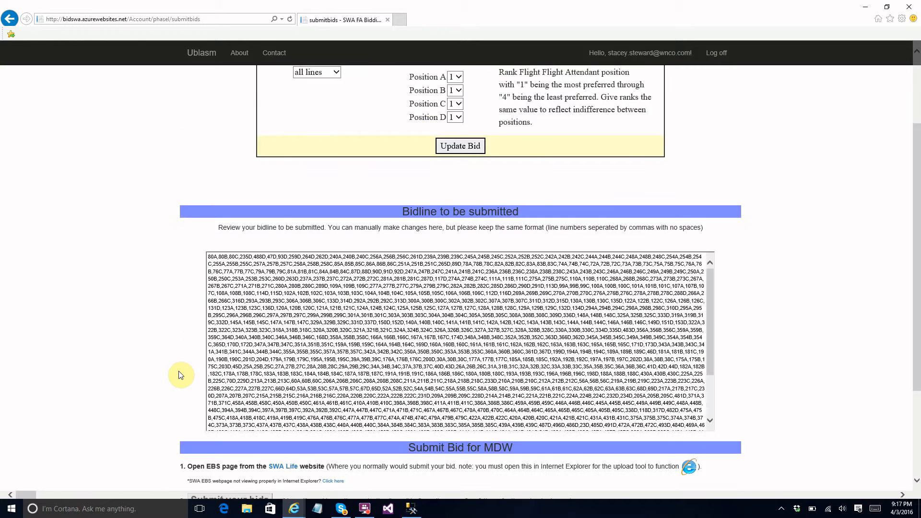
scroll(180, 375, down, 2)
scroll(179, 375, up, 4)
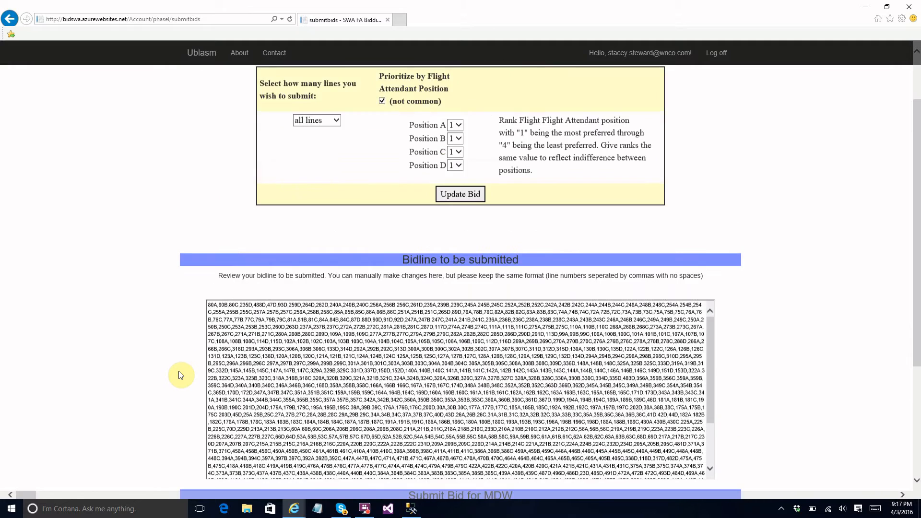
scroll(181, 375, up, 2)
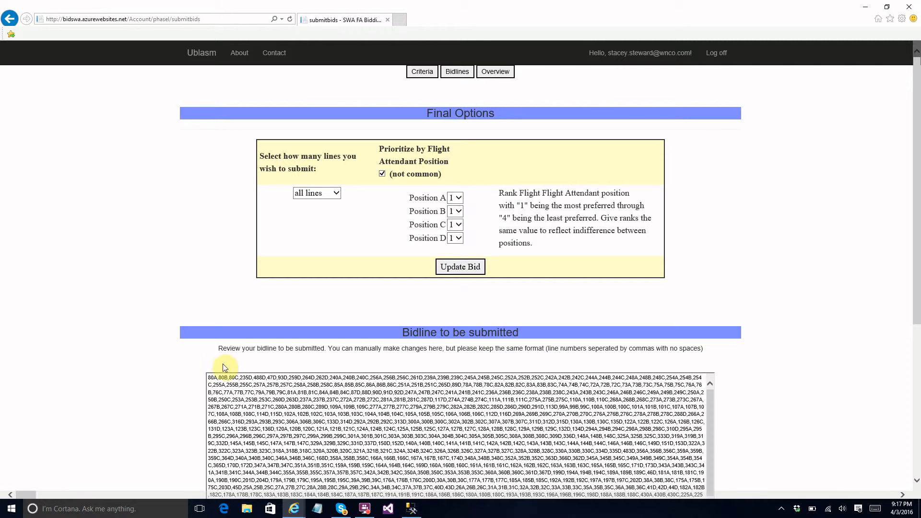
ctrl+scroll(206, 403, up, 5)
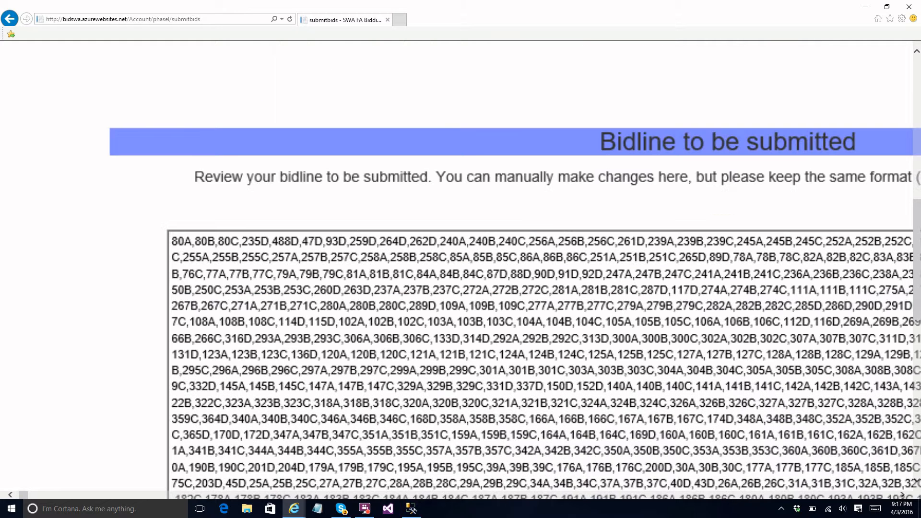
scroll(460, 269, down, 2)
ctrl+scroll(915, 480, down, 3)
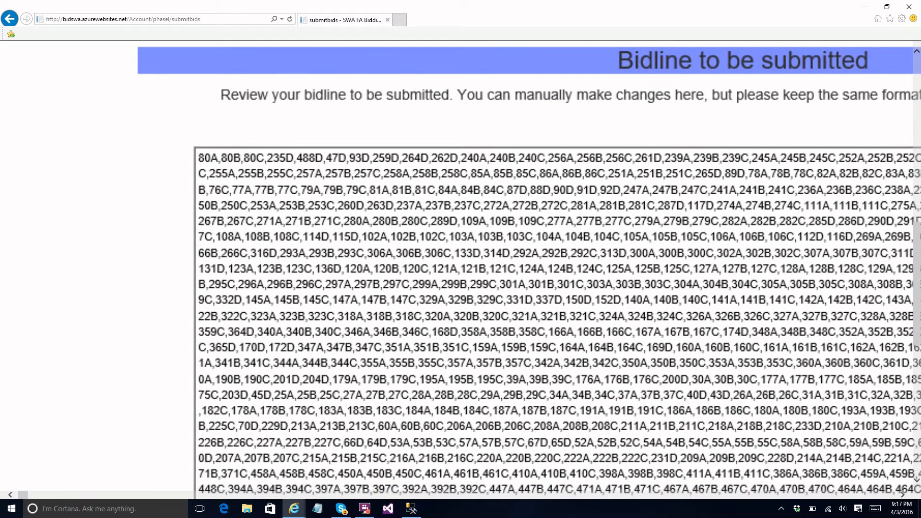
ctrl+scroll(914, 480, down, 1)
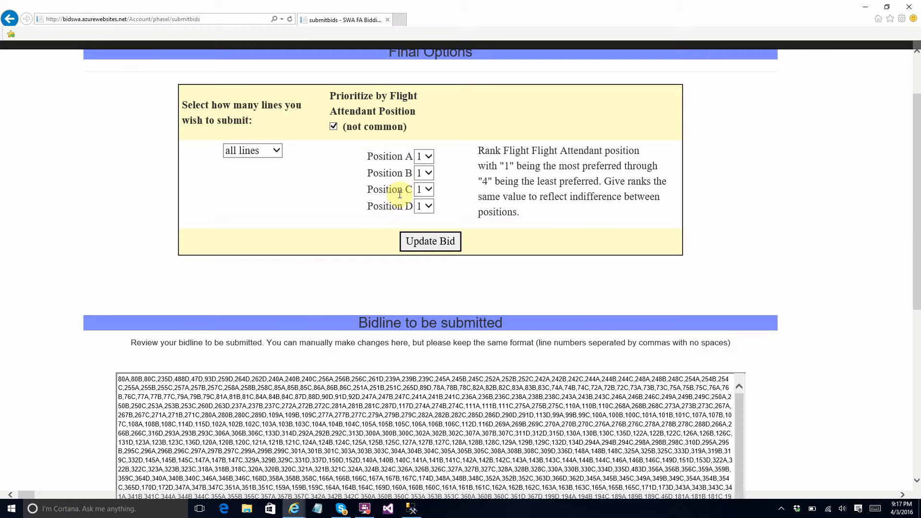
Step: Rank Positions C and D as 2 and Position A as 4, and update the bid
click(427, 190)
click(424, 202)
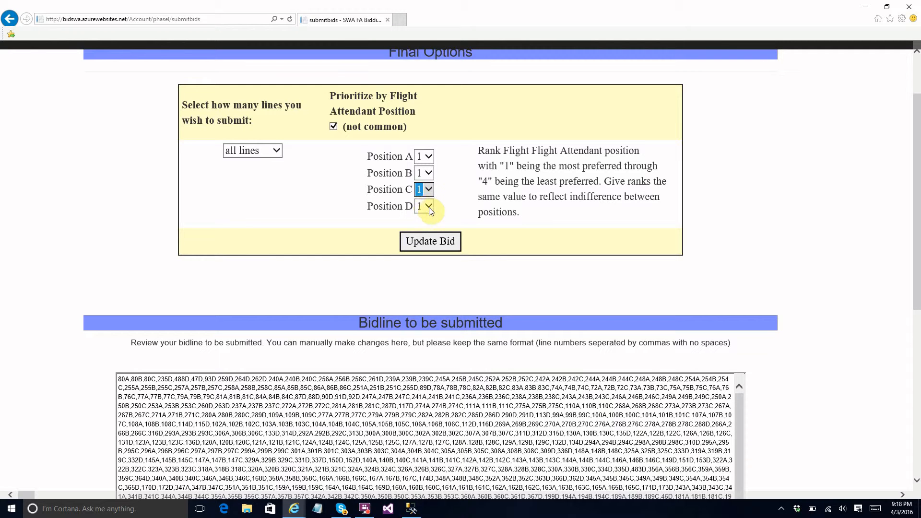
click(425, 206)
click(422, 221)
click(426, 192)
click(421, 203)
click(427, 158)
click(419, 192)
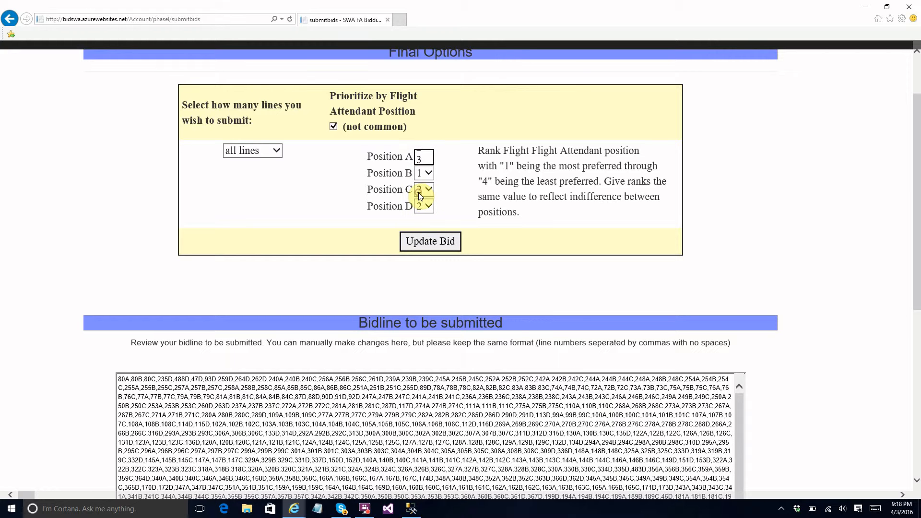
click(411, 242)
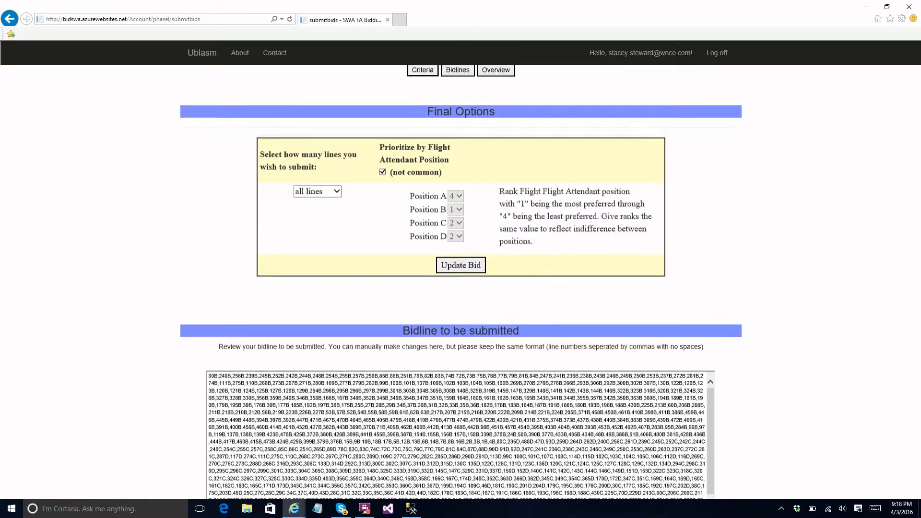
Step: Examine how the updated bidline orders its lines by flight attendant position, from its start to the position A entries
scroll(460, 336, up, 5)
scroll(460, 269, down, 4)
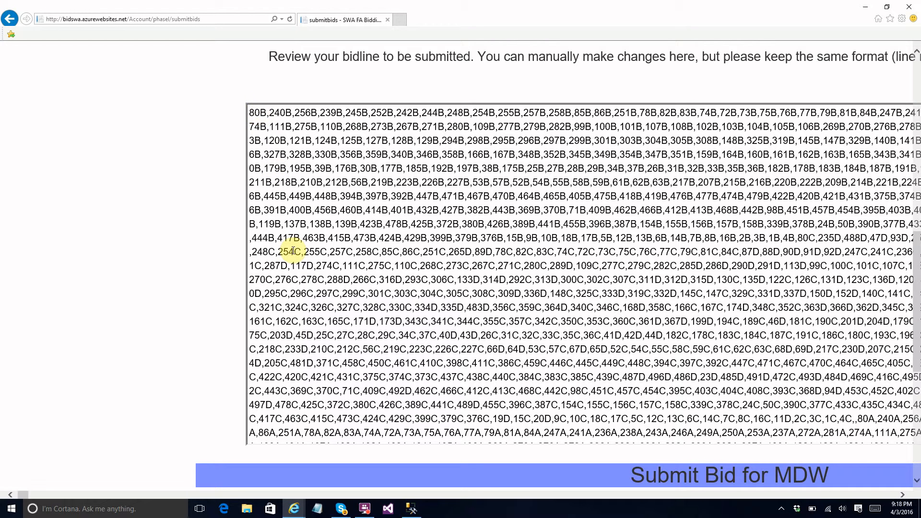
scroll(430, 293, down, 1)
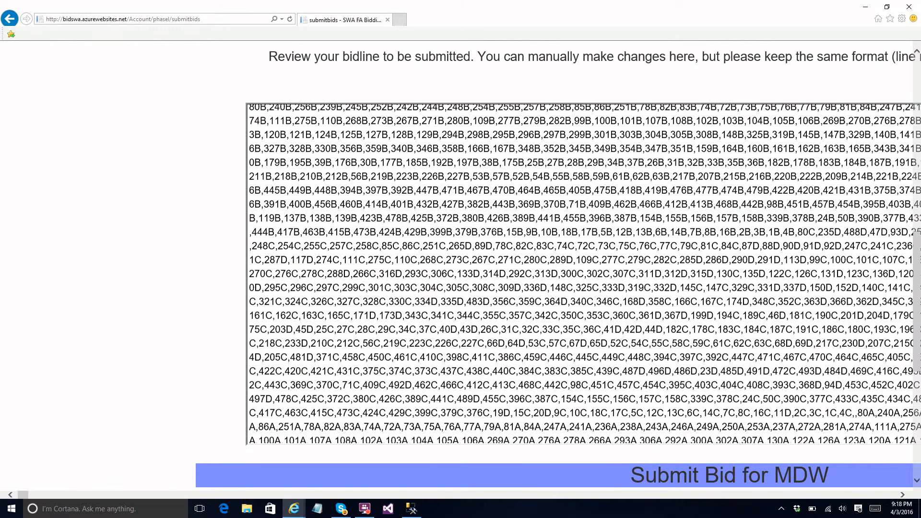
scroll(585, 274, up, 1)
scroll(584, 274, right, 3)
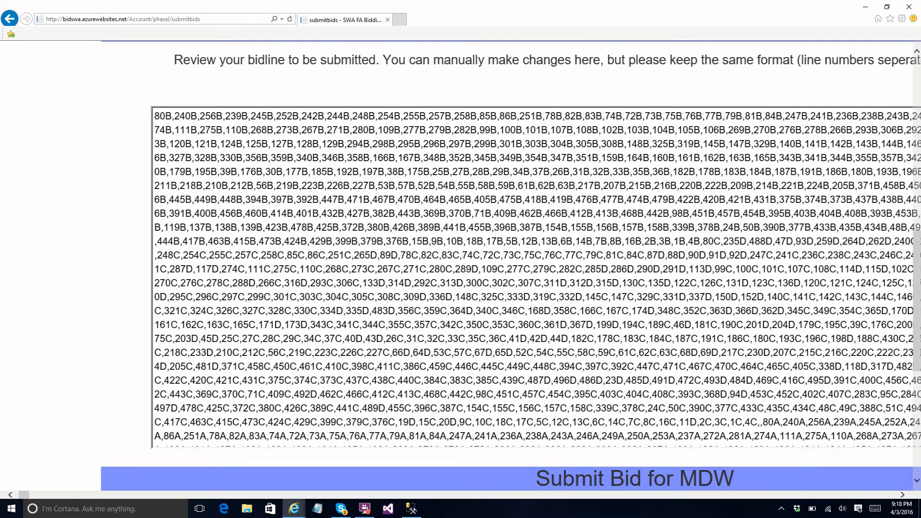
scroll(584, 274, right, 1)
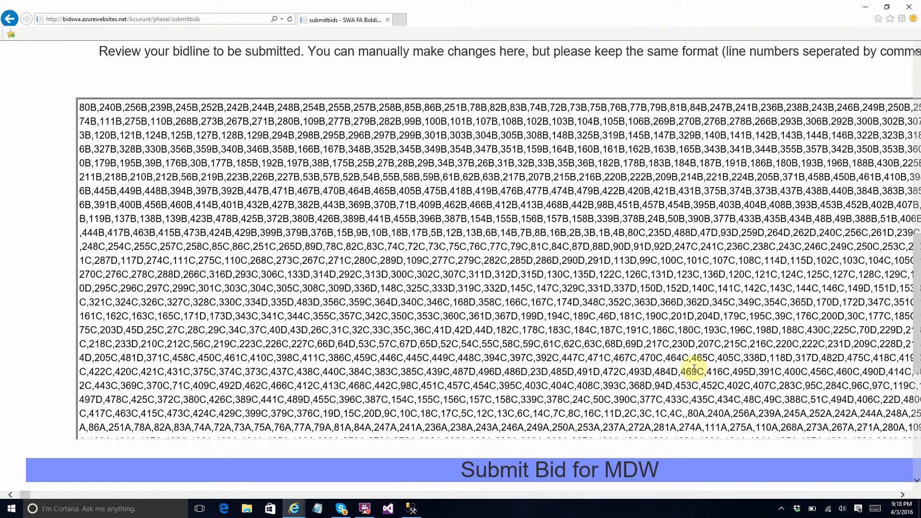
ctrl+scroll(734, 340, up, 6)
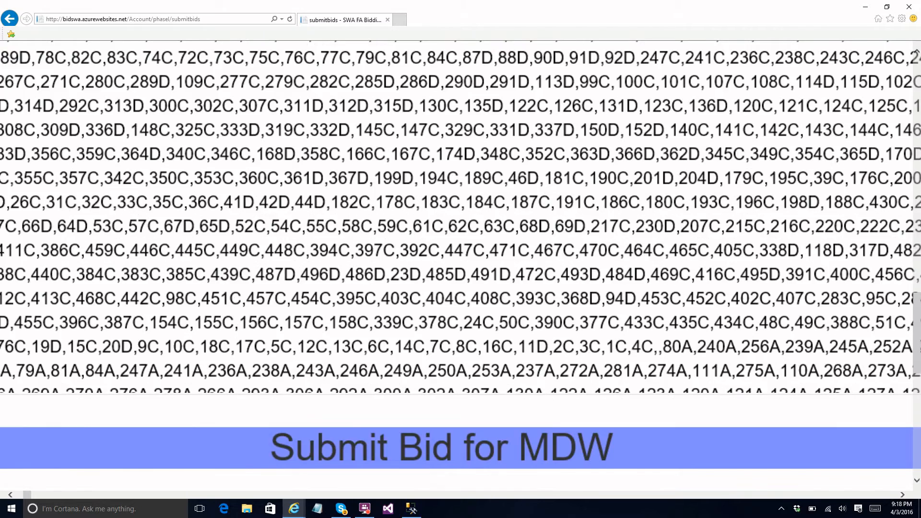
scroll(460, 265, down, 2)
scroll(461, 265, right, 2)
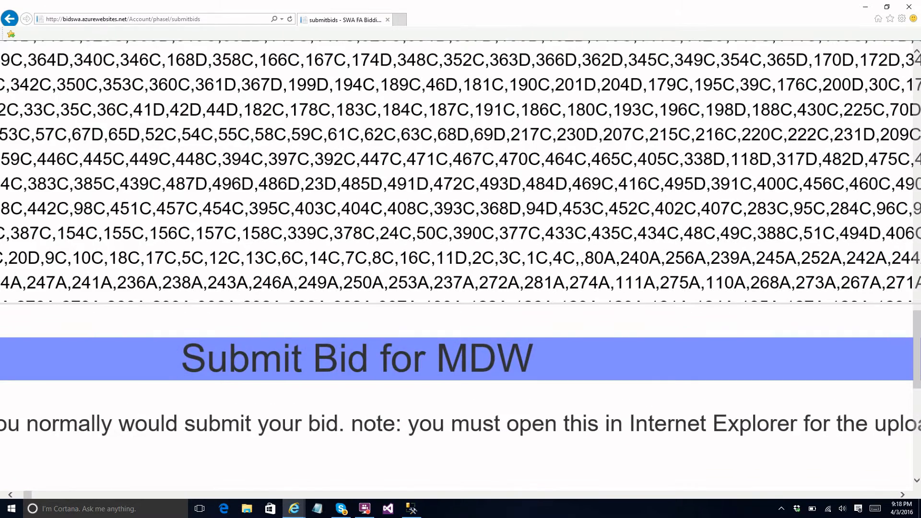
Step: Review the final options, the bidline to be submitted and the Submit Bid for MDW instructions
ctrl+scroll(460, 265, down, 2)
scroll(460, 265, up, 5)
ctrl+scroll(461, 265, down, 5)
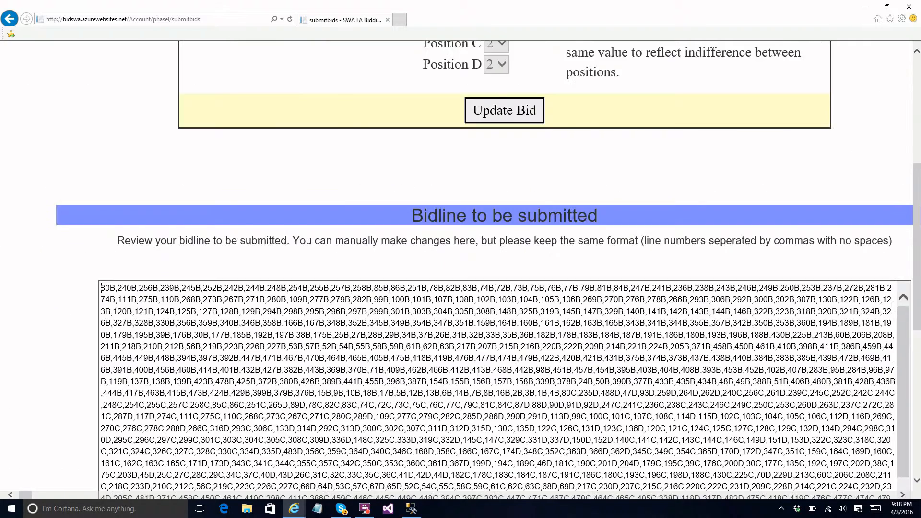
ctrl+scroll(460, 265, down, 4)
scroll(460, 265, right, 1)
scroll(460, 265, up, 1)
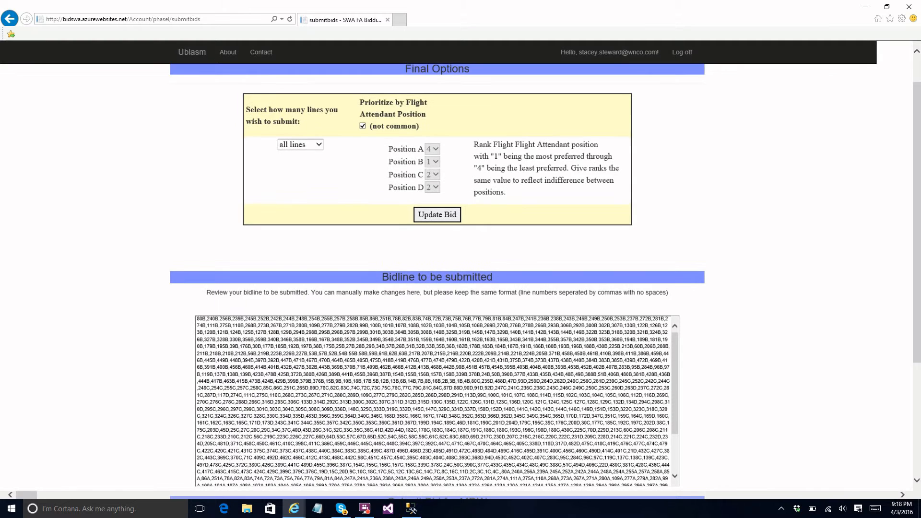
ctrl+scroll(362, 212, up, 1)
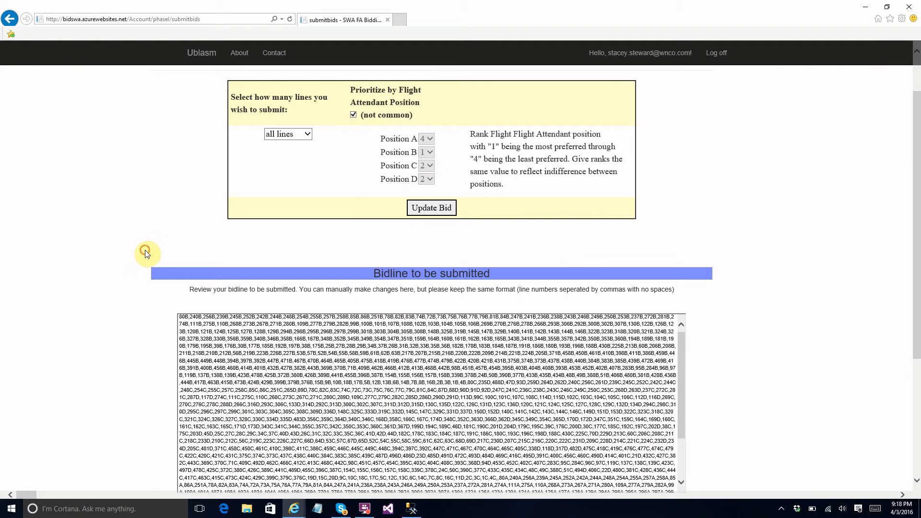
scroll(146, 252, up, 1)
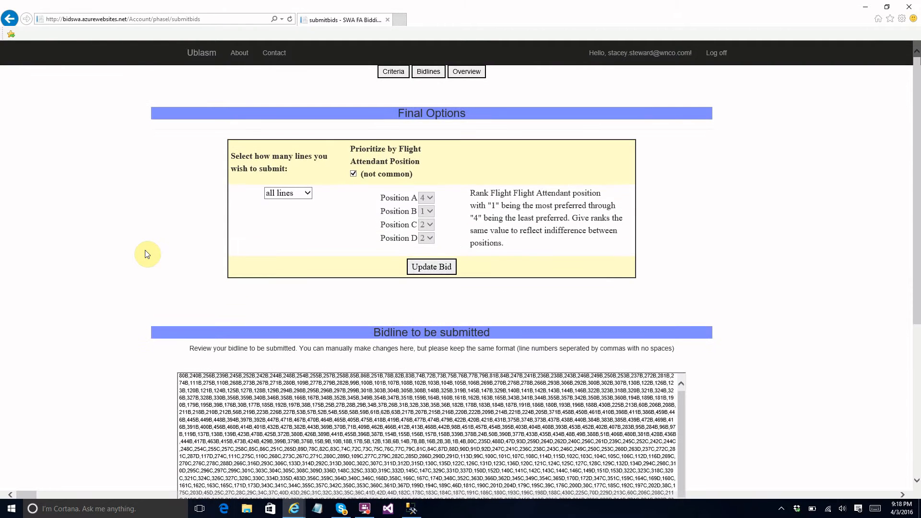
scroll(147, 254, down, 1)
scroll(147, 254, down, 1)
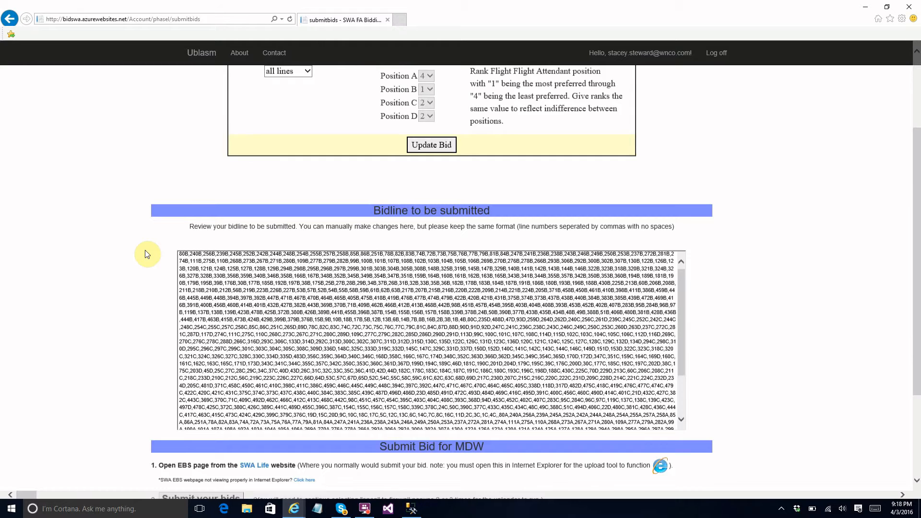
scroll(147, 254, down, 2)
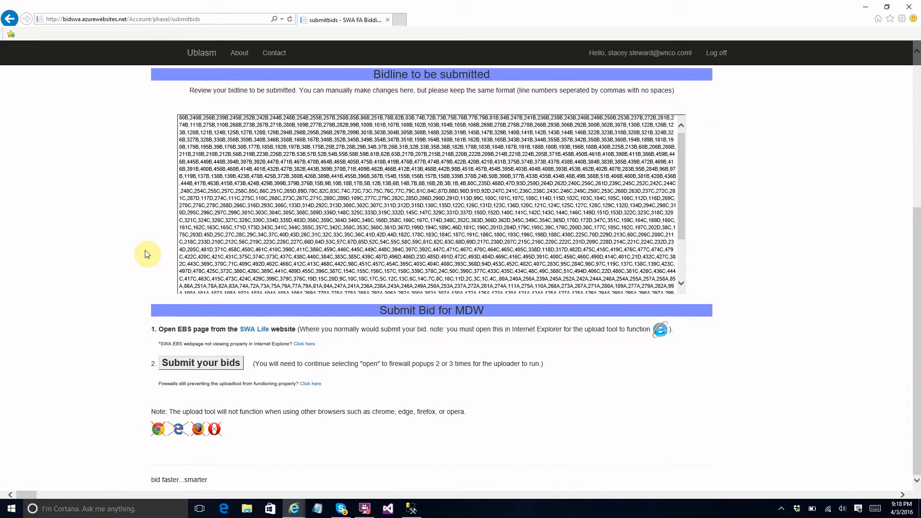
scroll(145, 250, up, 1)
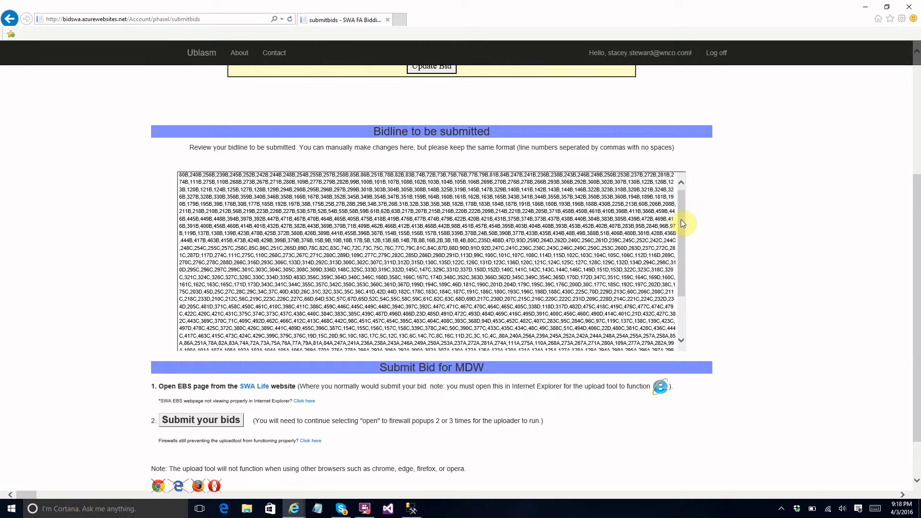
drag(681, 220, 681, 212)
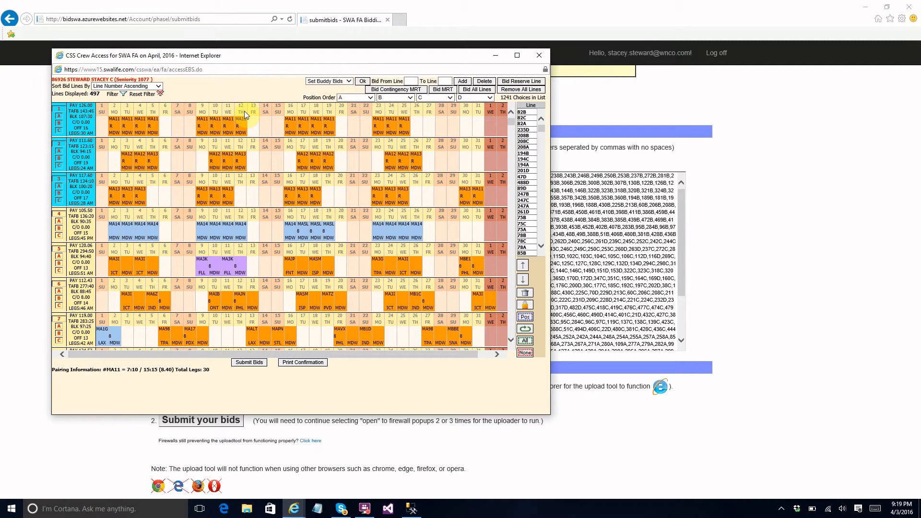
Step: Return to the bidding page and change the second entry of the bidline to be submitted to 256B
key(alt+F4)
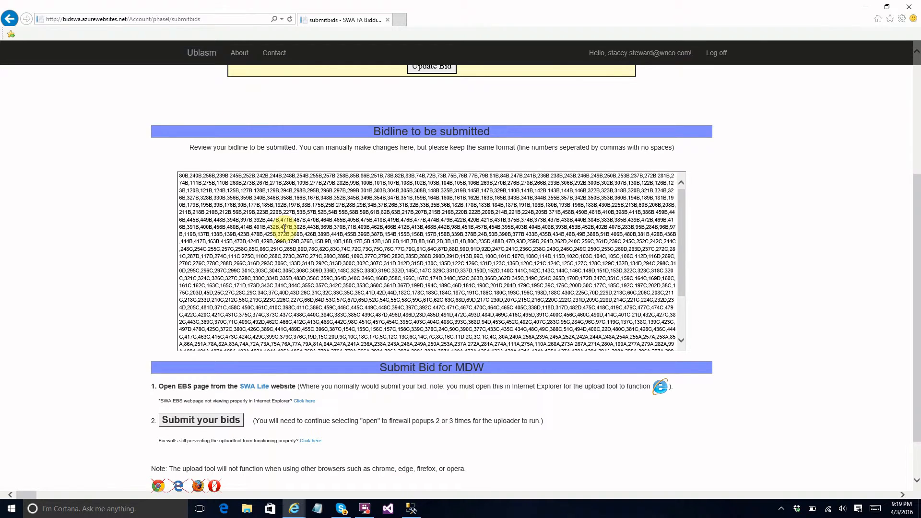
key(ctrl+plus)
key(ctrl+plus)
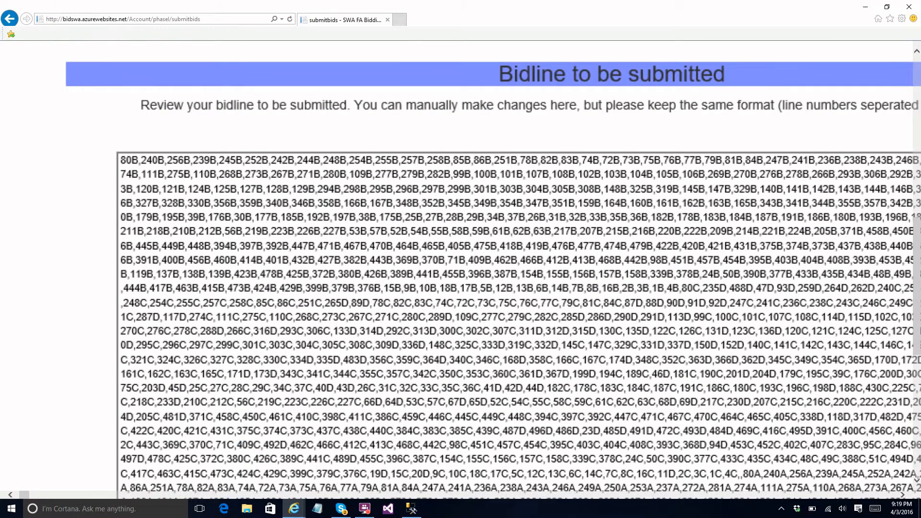
key(ctrl+plus)
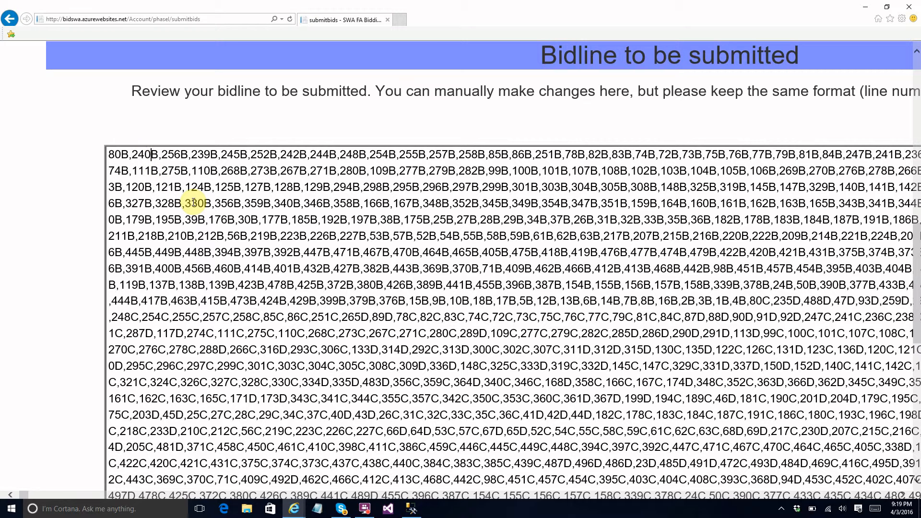
key(BackSpace)
key(BackSpace)
text(56)
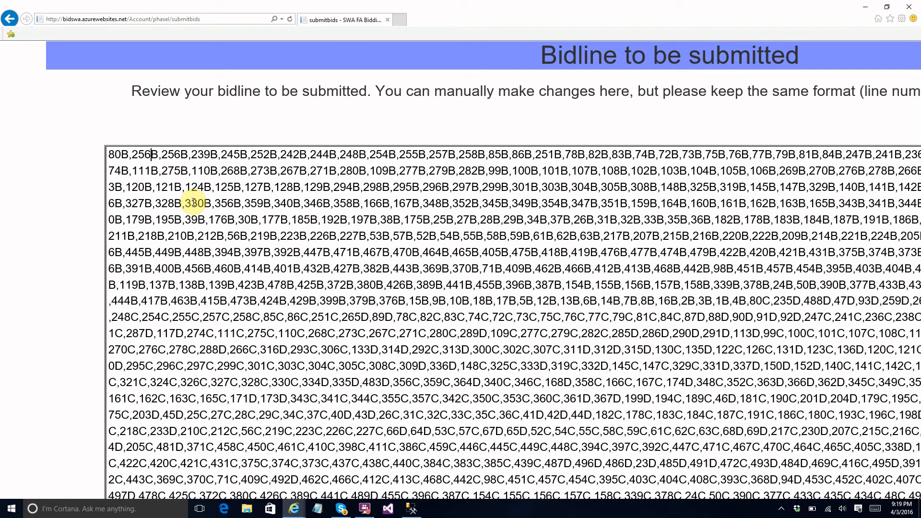
Step: Change the third entry of the bidline to 240B
key(Right)
key(Right)
key(Right)
key(Right)
key(BackSpace)
key(BackSpace)
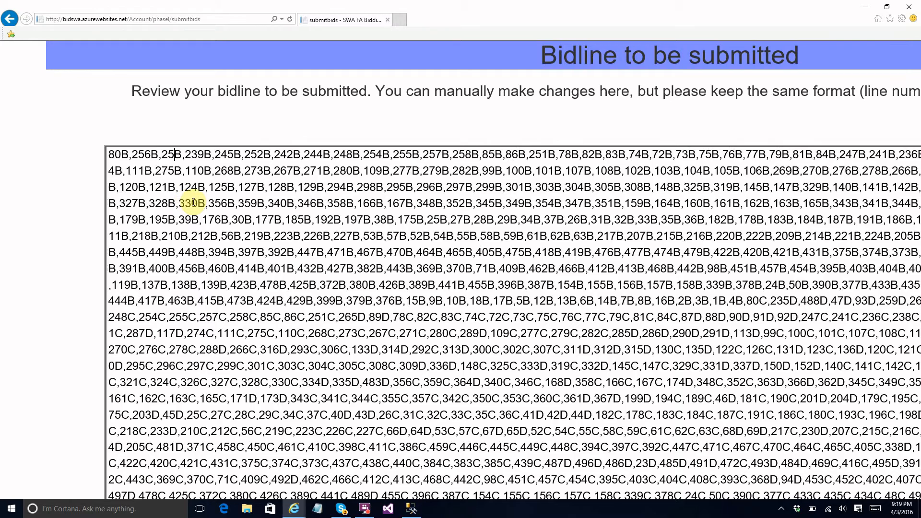
text(40)
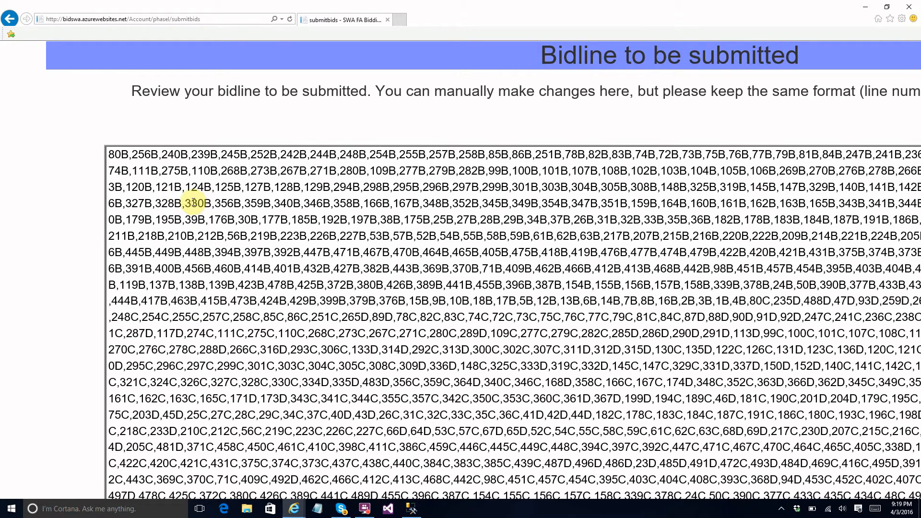
Step: Review the edited bidline, the final options and the submission instructions, and look at the EBS page they refer to
scroll(398, 262, down, 1)
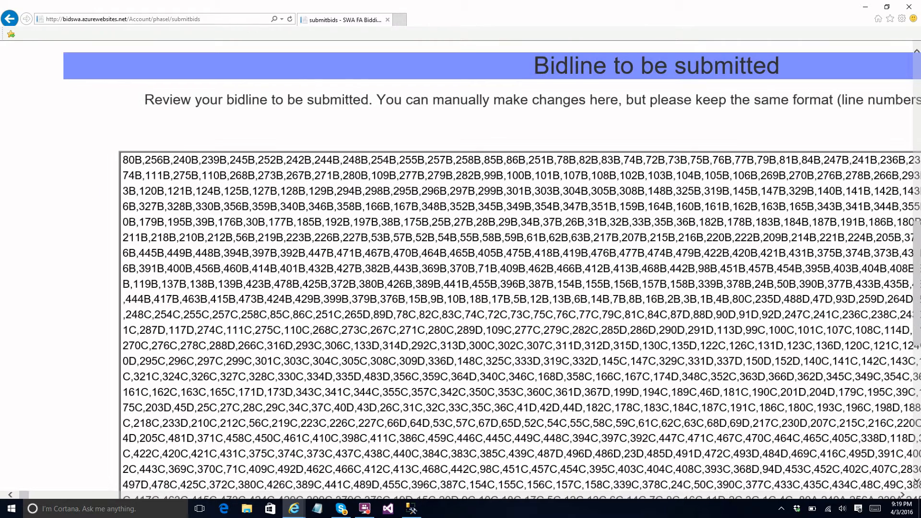
scroll(398, 262, down, 2)
scroll(398, 262, down, 3)
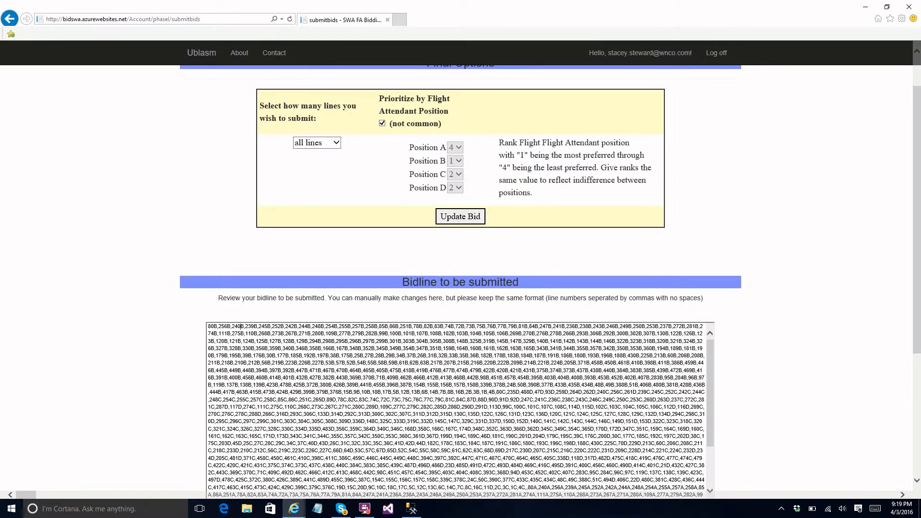
scroll(398, 262, up, 4)
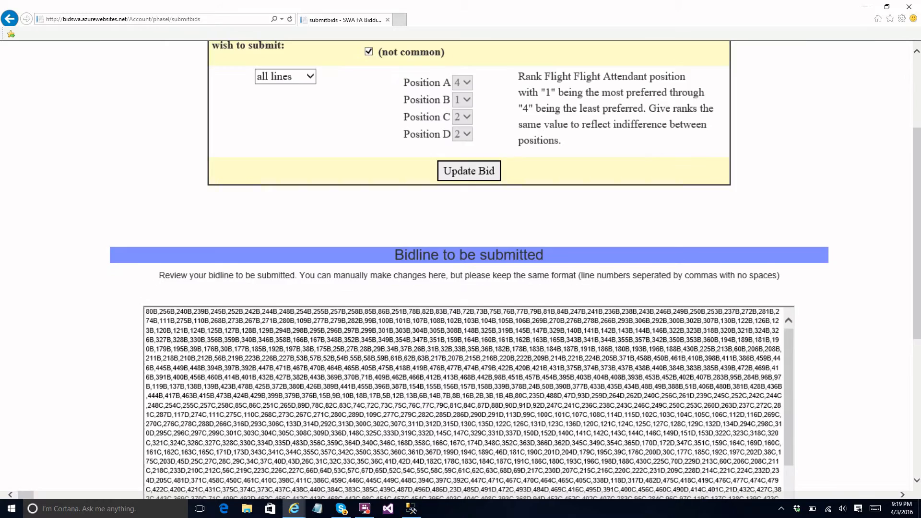
scroll(398, 262, down, 4)
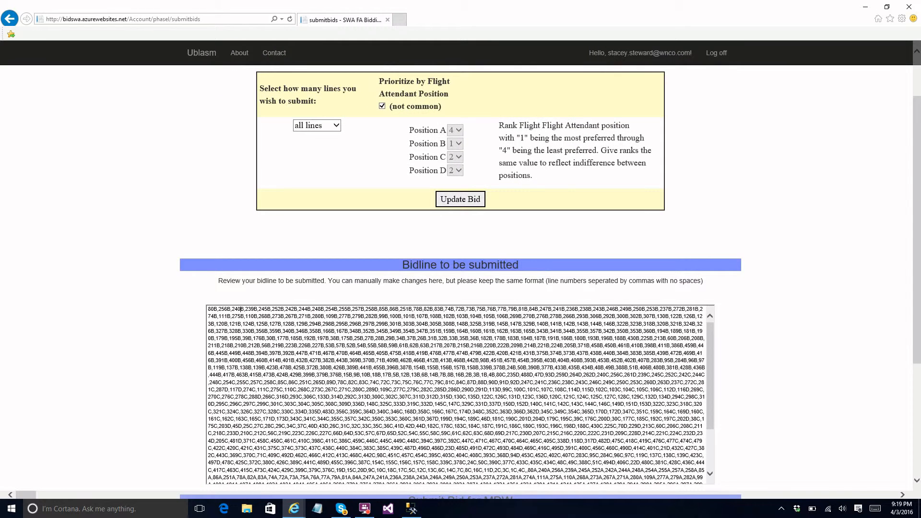
scroll(460, 282, down, 4)
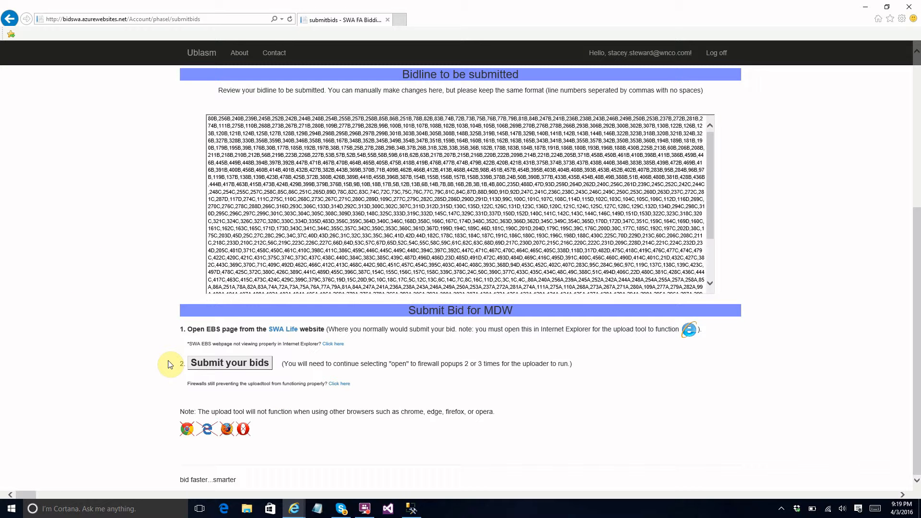
key(alt+Tab)
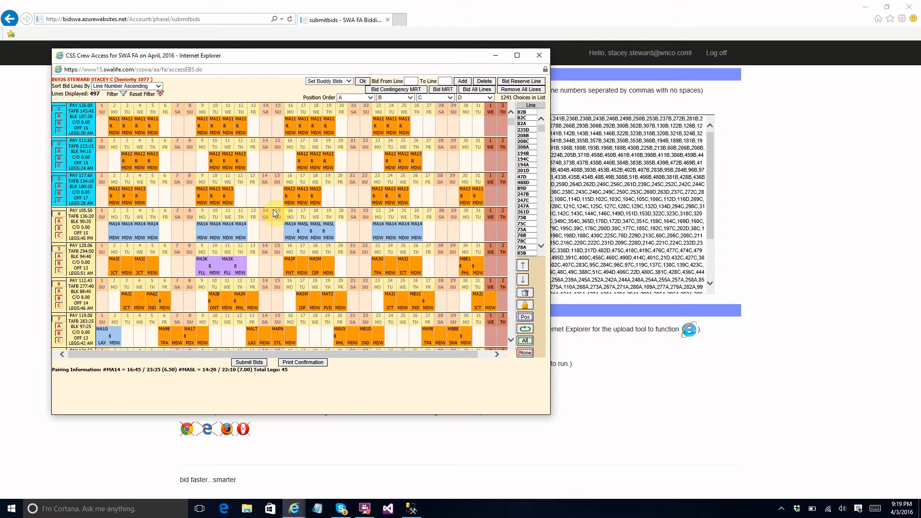
double_click(61, 56)
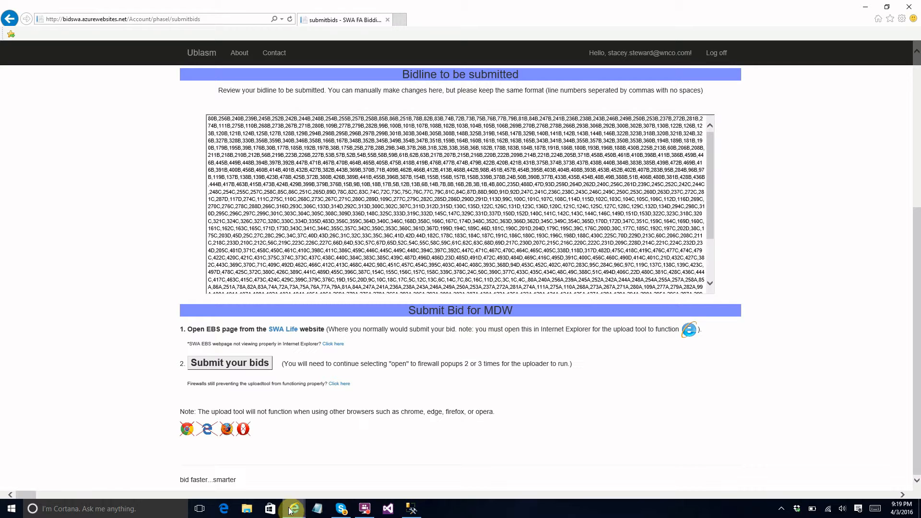
Step: Search the computer for Internet Explorer using "explore", and dismiss the search
mouse_move(295, 512)
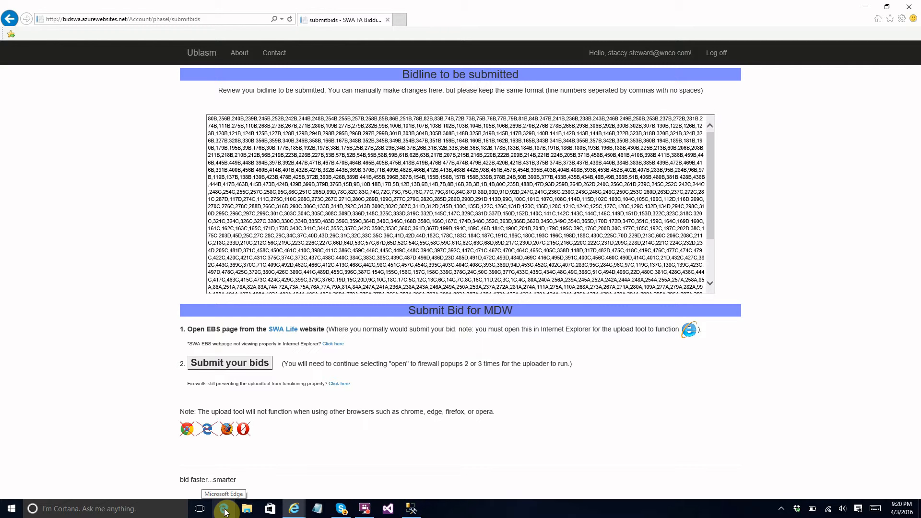
click(12, 508)
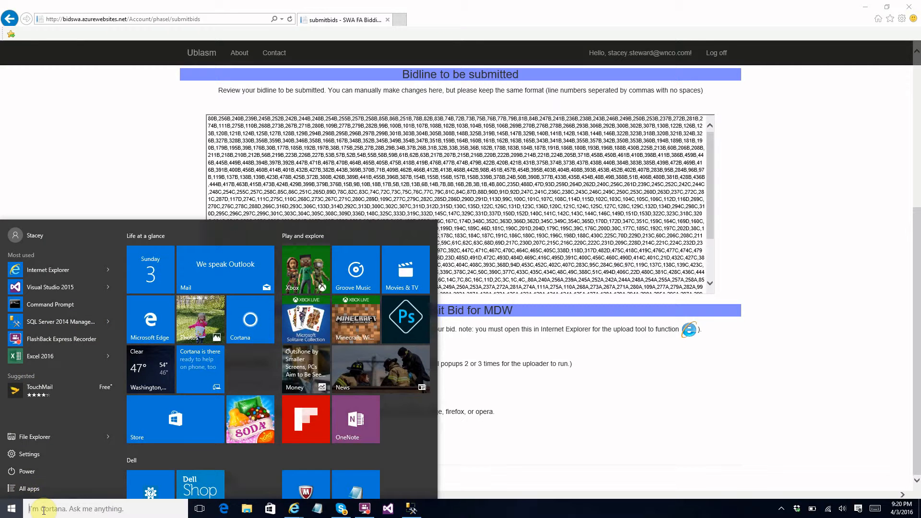
click(44, 510)
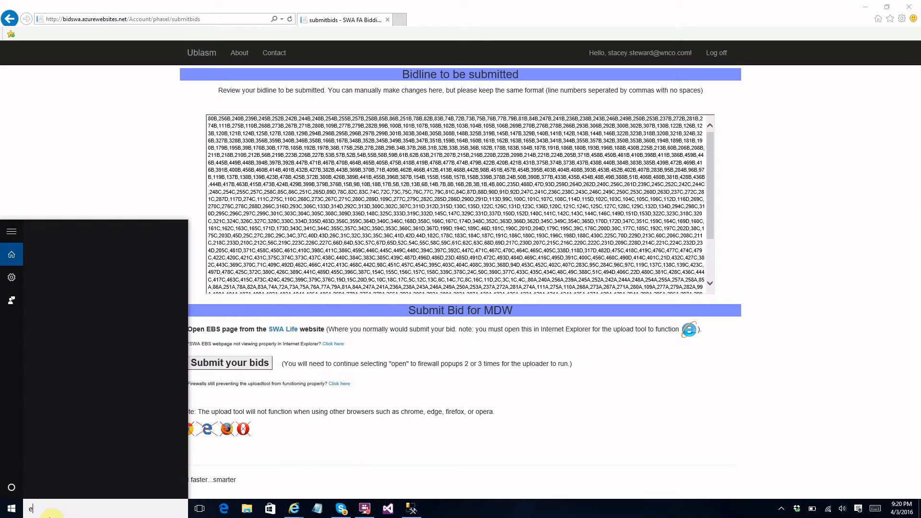
text(explore)
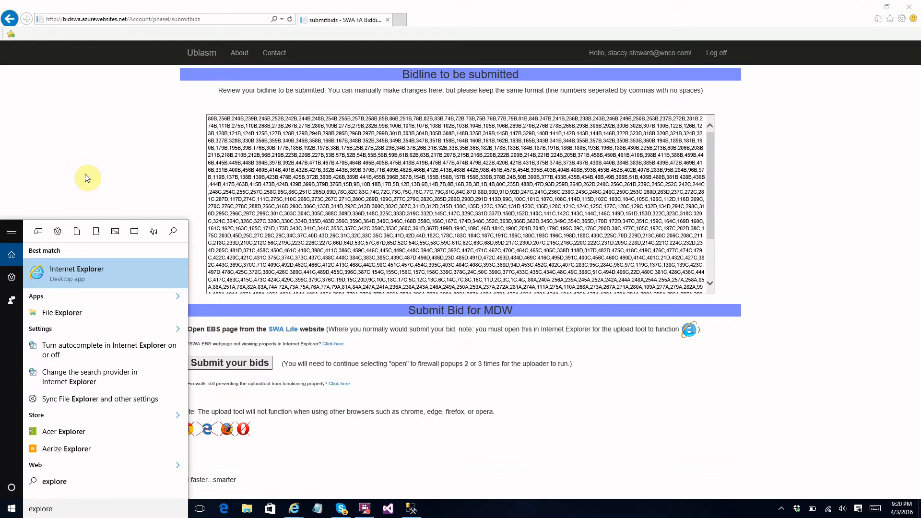
click(100, 155)
Step: Open the help for an EBS webpage that does not view properly in Internet Explorer, and close it
scroll(100, 157, up, 1)
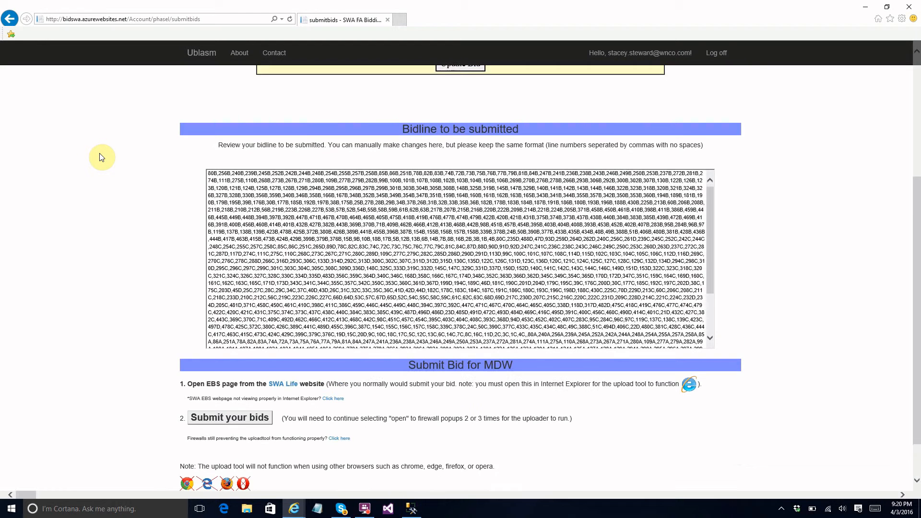
scroll(102, 158, up, 4)
scroll(101, 157, down, 4)
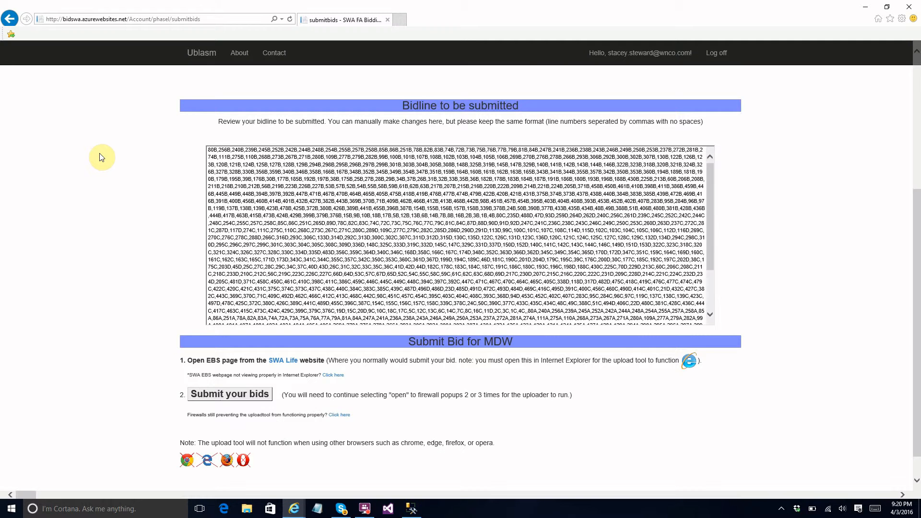
scroll(99, 154, down, 1)
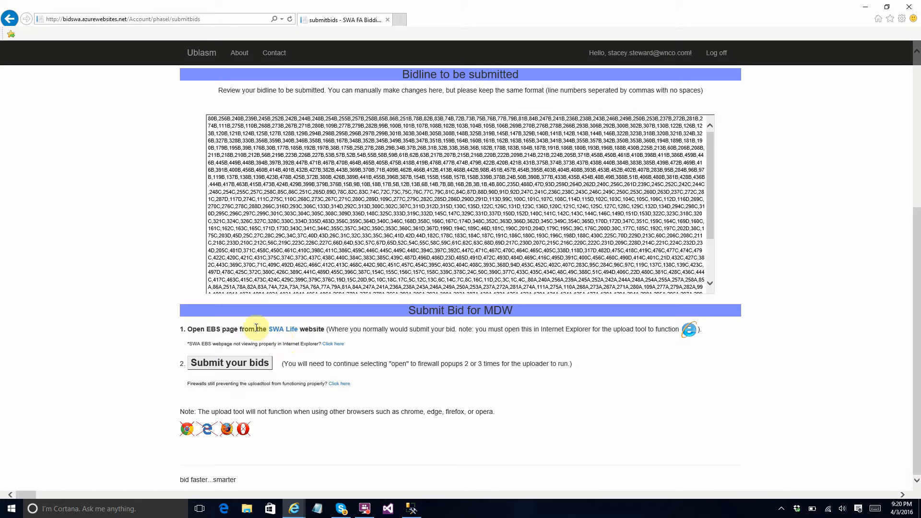
click(332, 344)
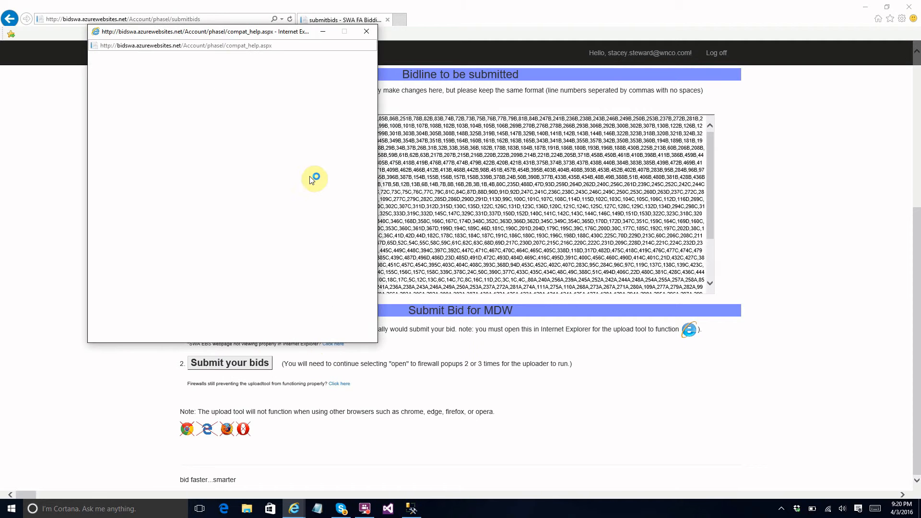
click(365, 32)
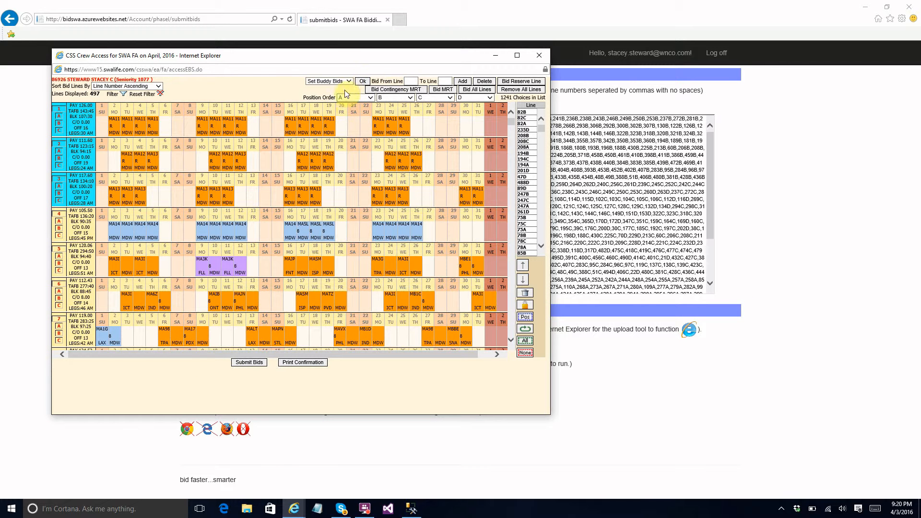
Step: Remove all lines from the bid list on the EBS page
click(348, 81)
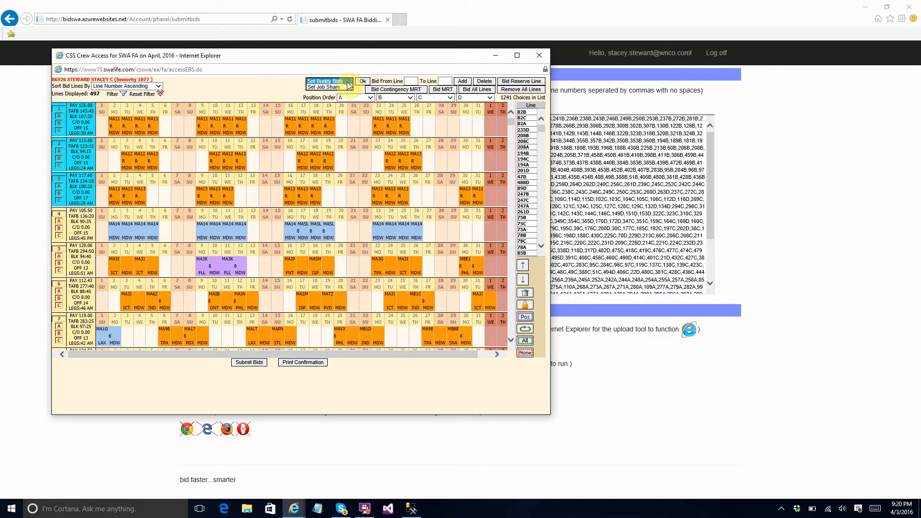
click(289, 81)
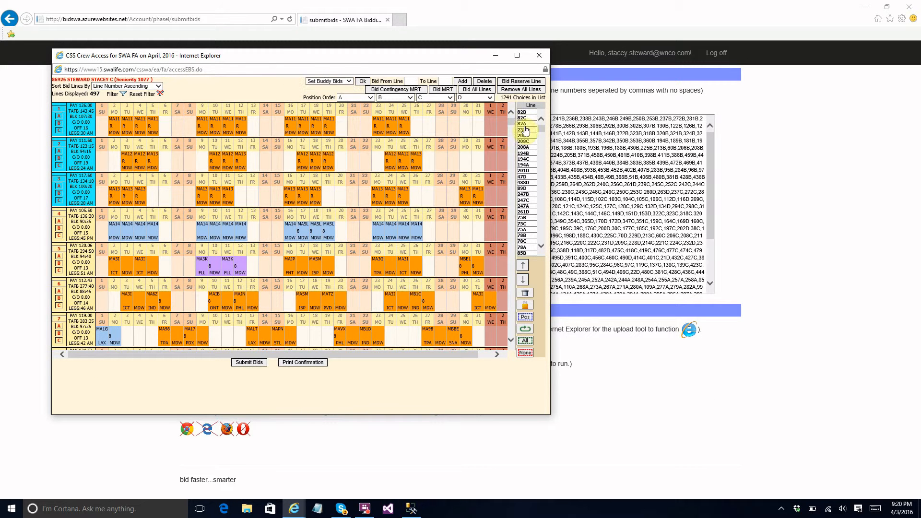
click(510, 96)
click(472, 291)
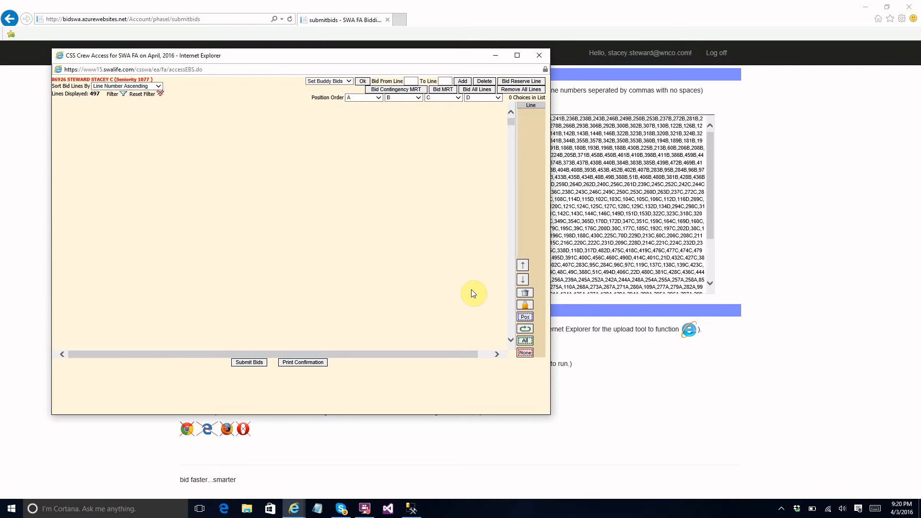
Step: Submit the bids from the bidding page, allow uploadtool.vbs to open, and return to the EBS page
key(alt+Tab)
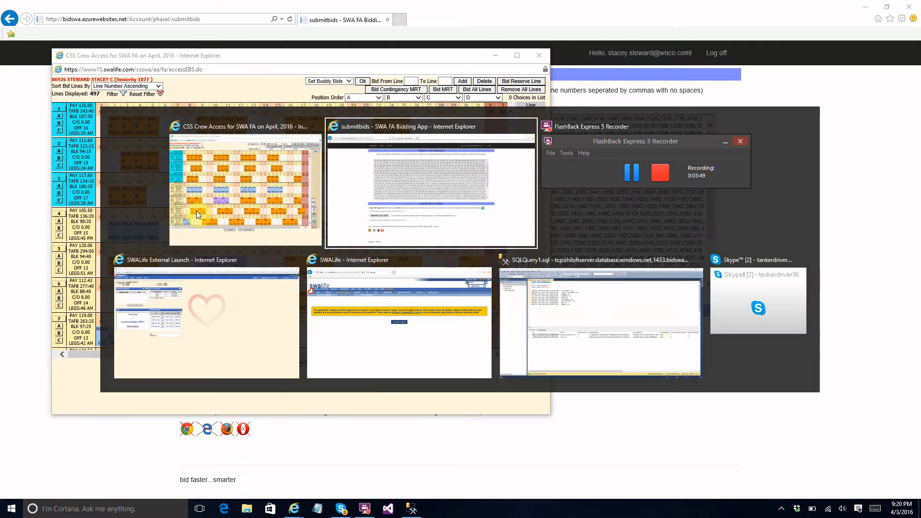
click(207, 366)
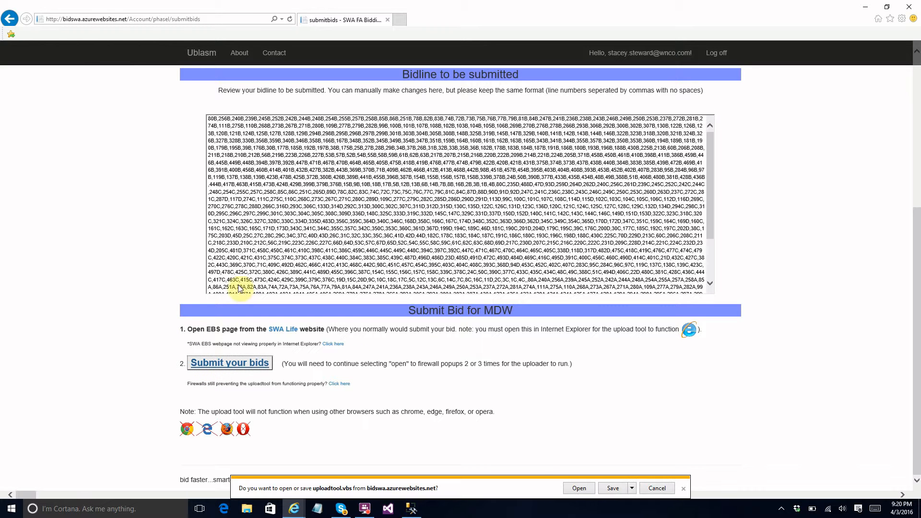
click(576, 487)
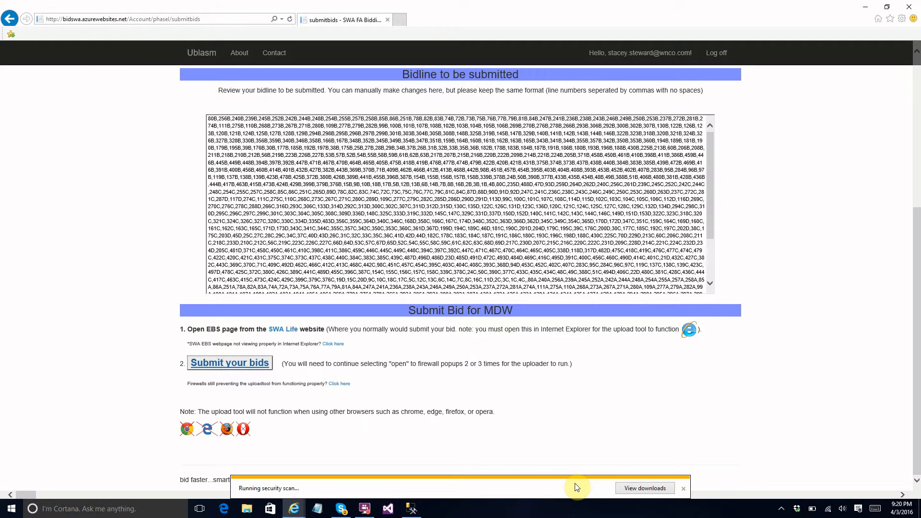
click(583, 490)
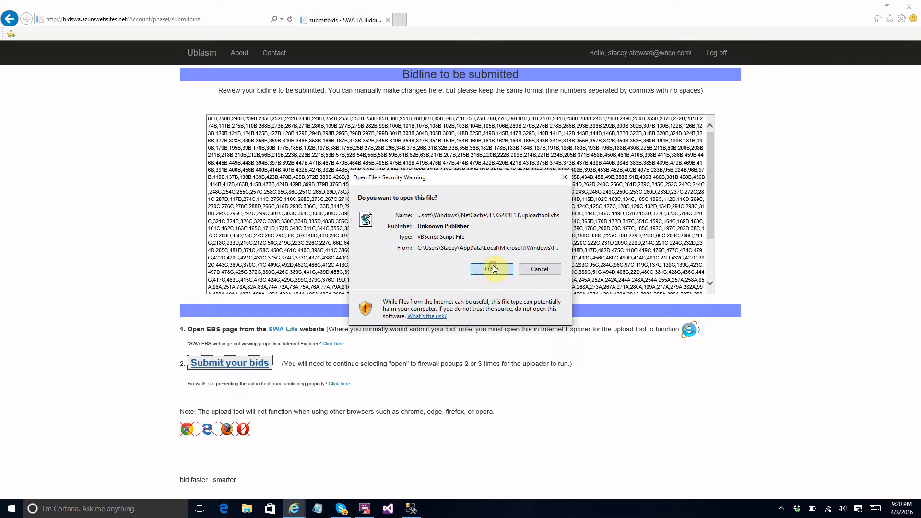
click(492, 266)
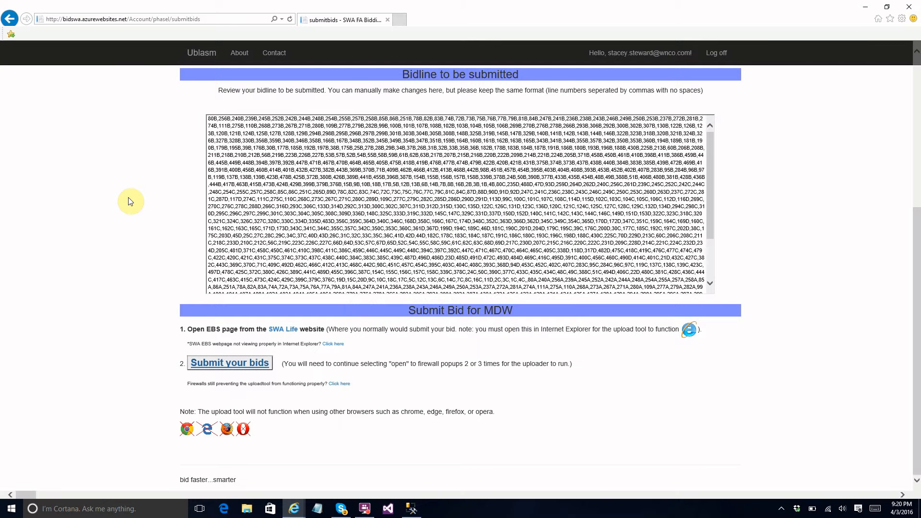
key(alt+Tab)
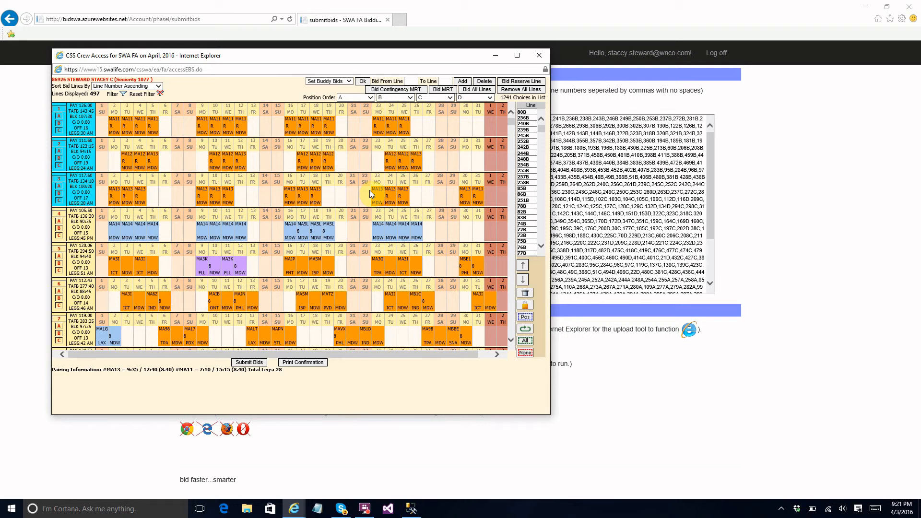
Step: Look through the instructions for when firewalls prevent the upload tool from functioning, and close them
key(alt+Tab)
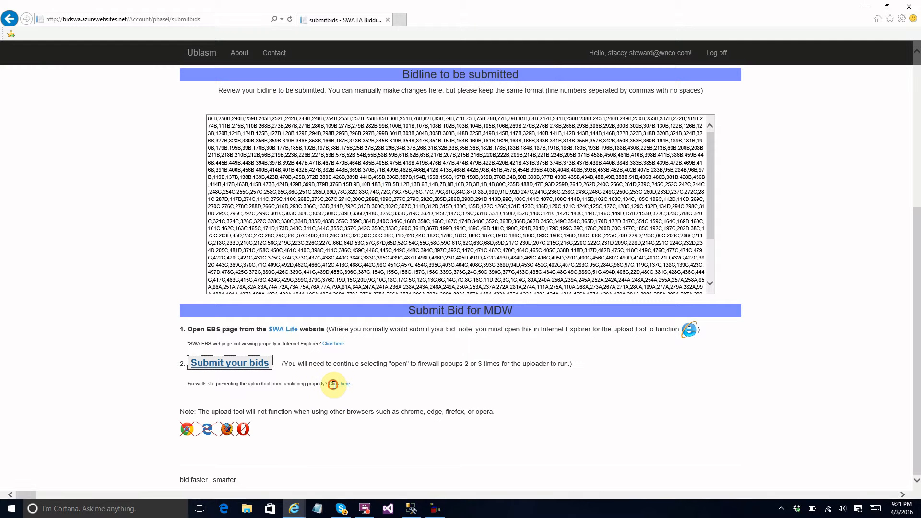
click(334, 385)
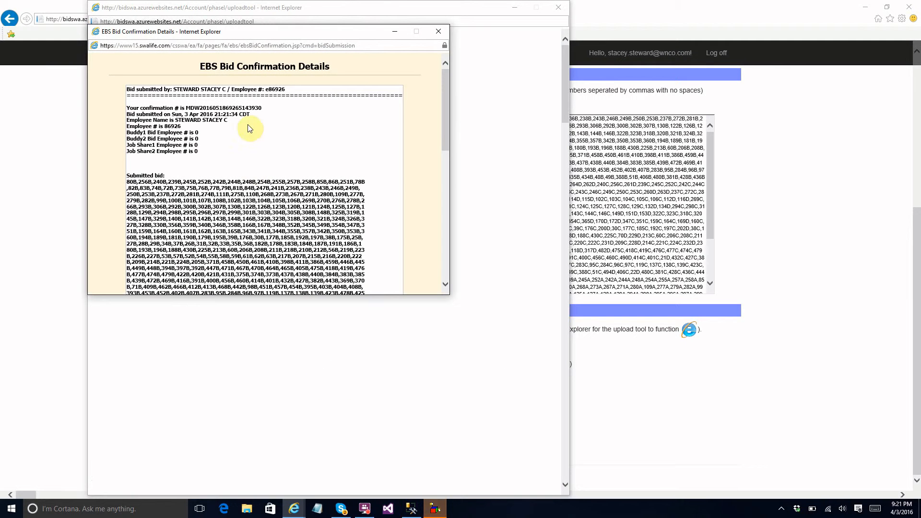
click(482, 155)
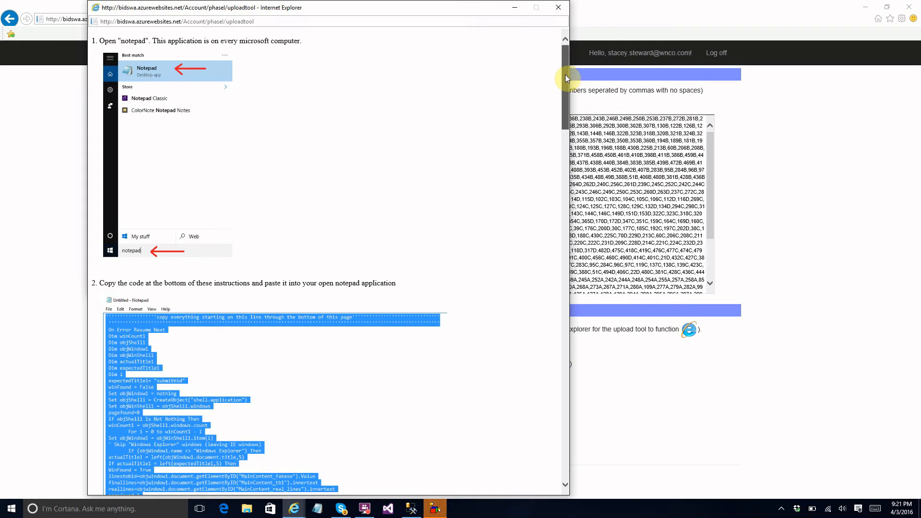
drag(565, 74, 552, 50)
click(557, 6)
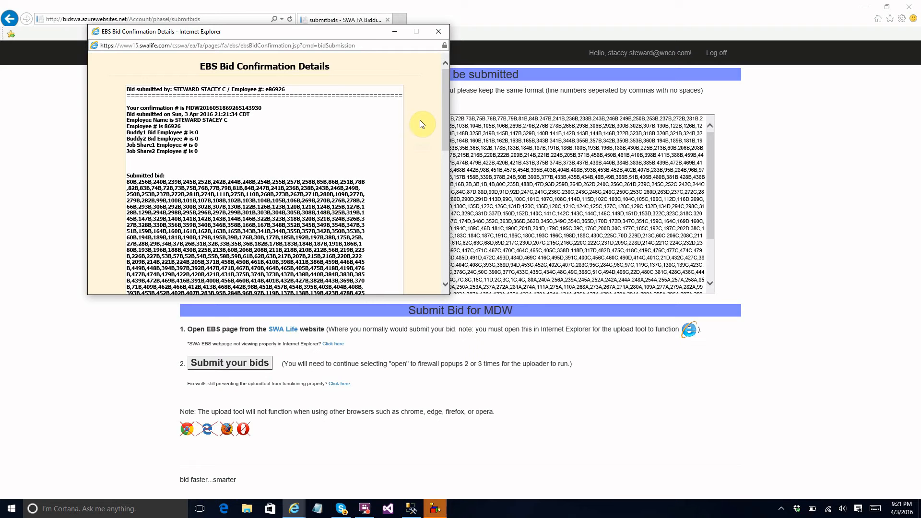
Step: Review the EBS Bid Confirmation Details, close them, and check the order of the uploaded lines on the EBS page
key(alt+Tab)
key(Tab)
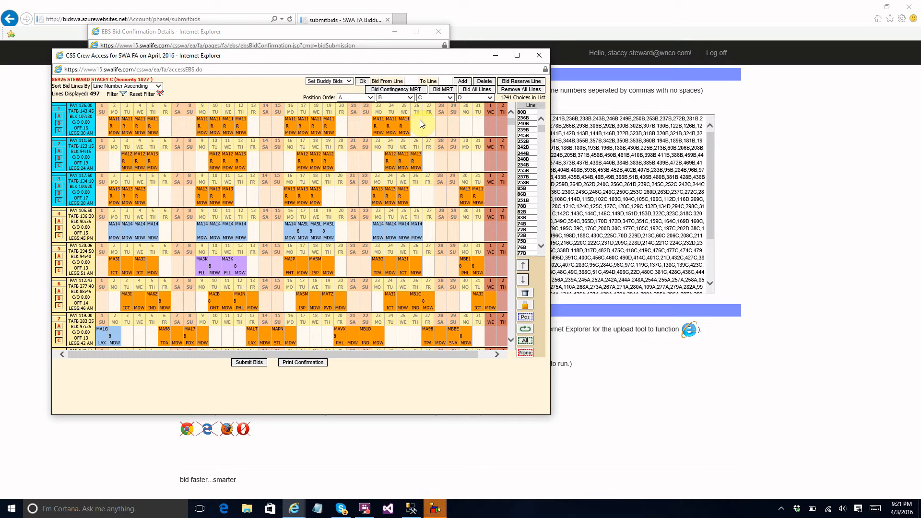
click(246, 30)
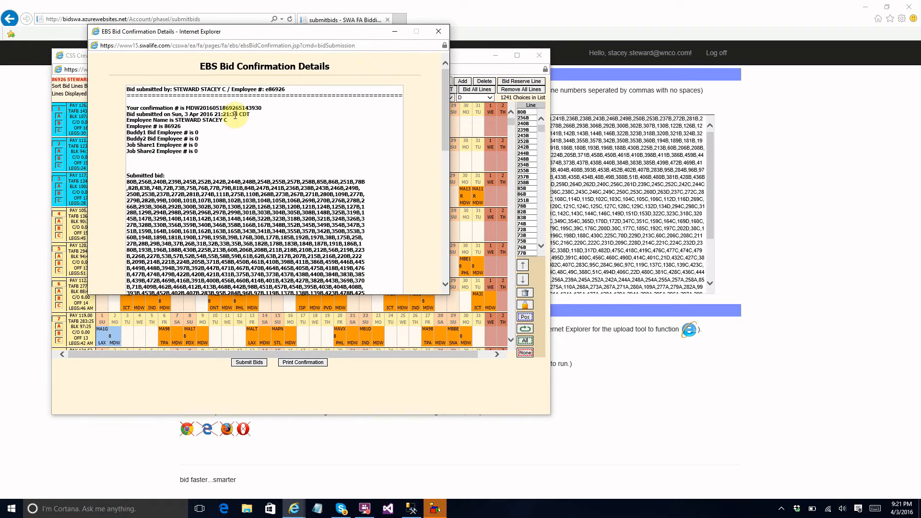
click(439, 30)
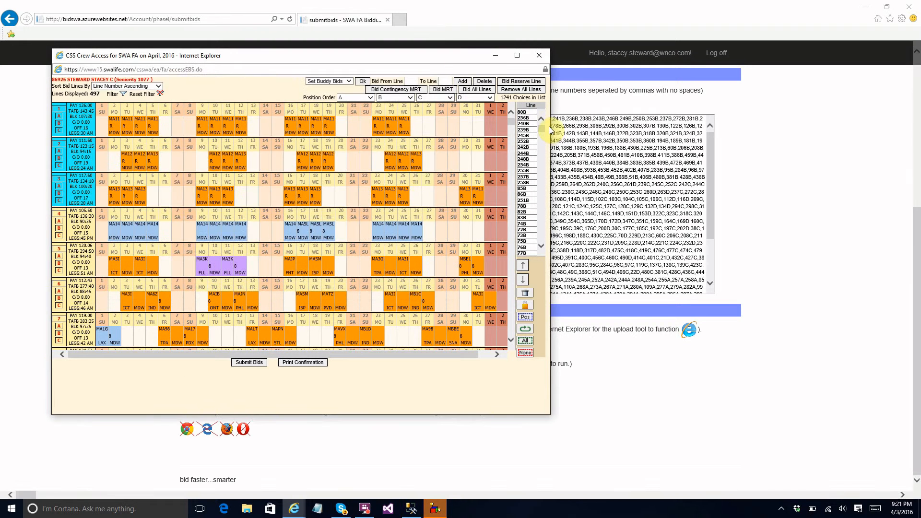
drag(543, 128, 549, 102)
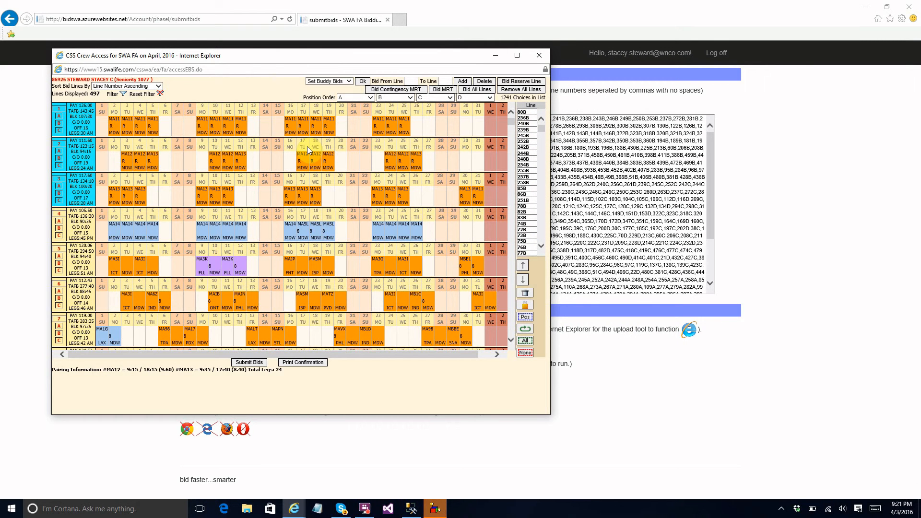
key(alt+Tab)
click(490, 138)
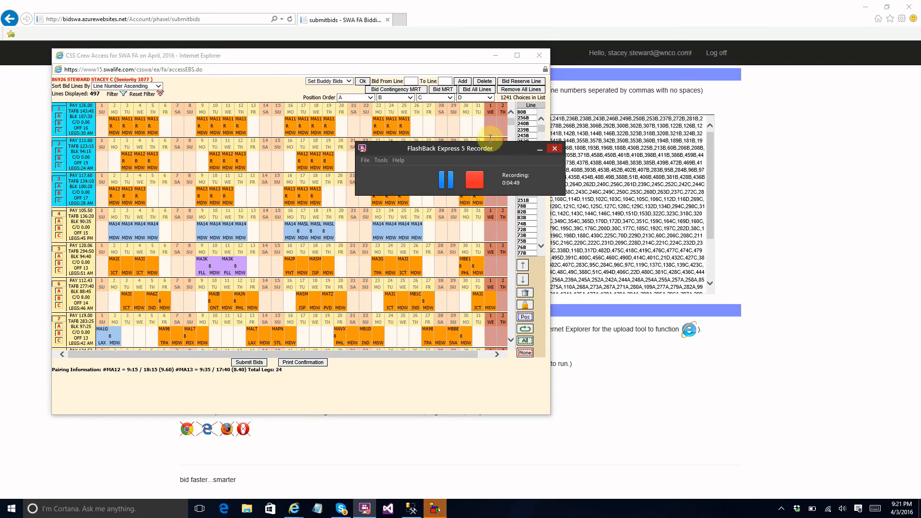